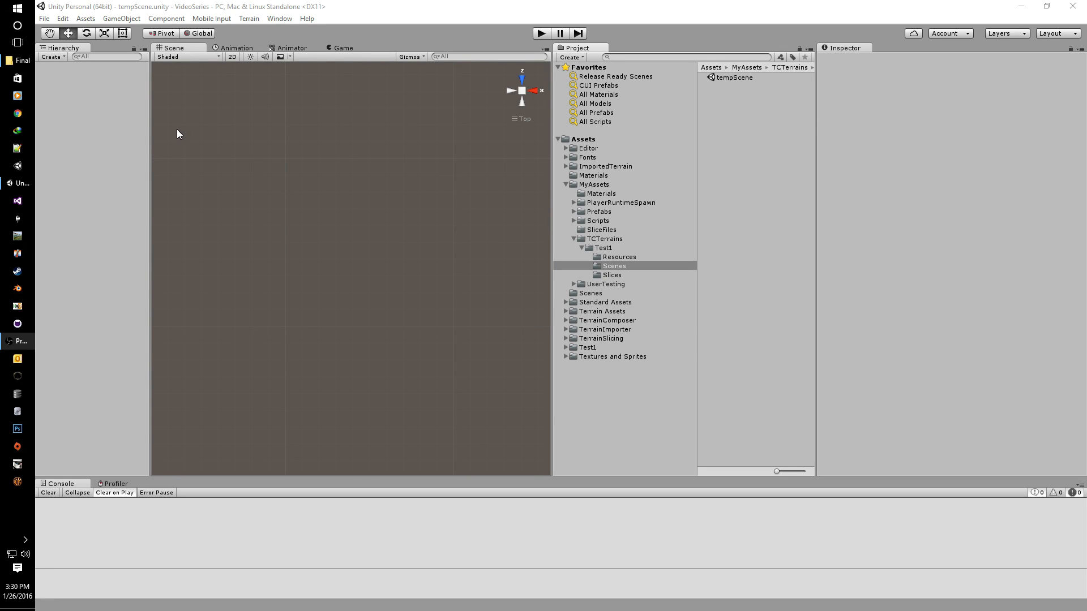
Step: Open Dynamic Loading Kit's Generate Scenes window and inspect Terrain_x0_y0 in Test1/Resources
left_click(93, 20)
mouse_move(146, 242)
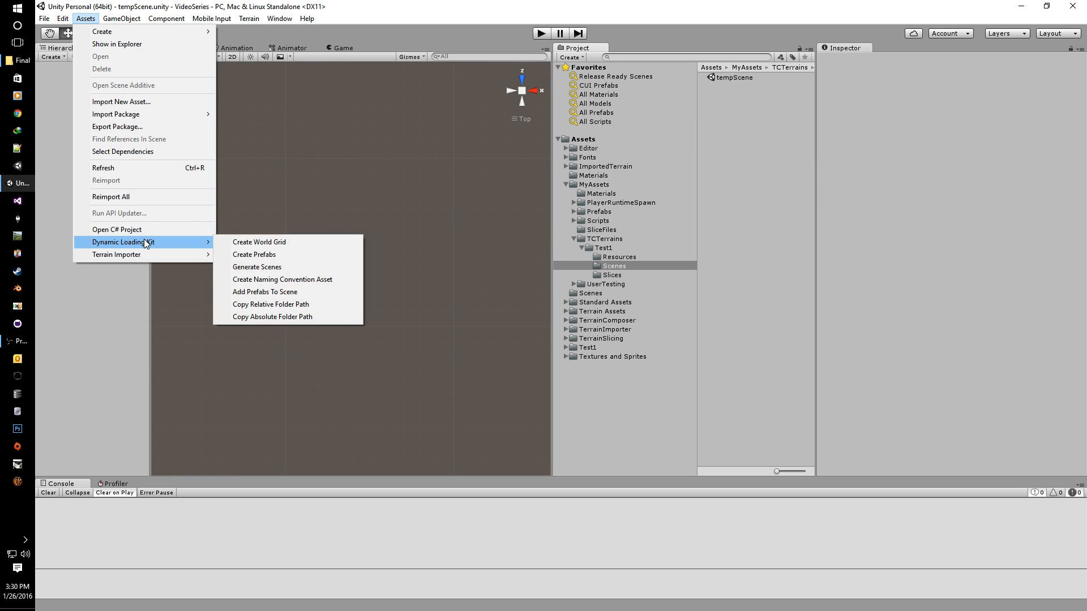
left_click(270, 271)
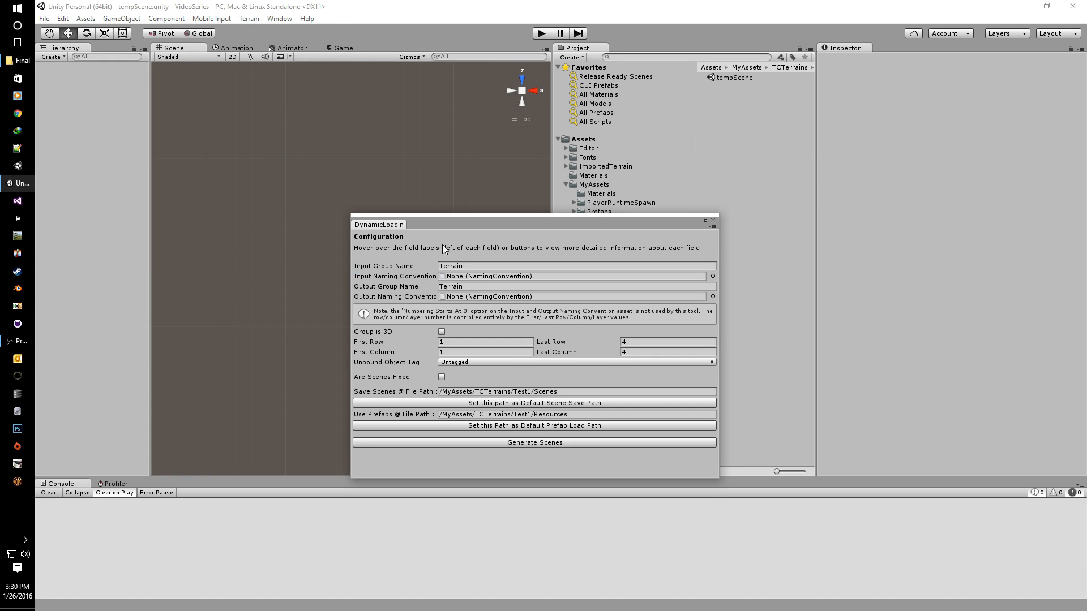
left_click_drag(482, 223, 267, 111)
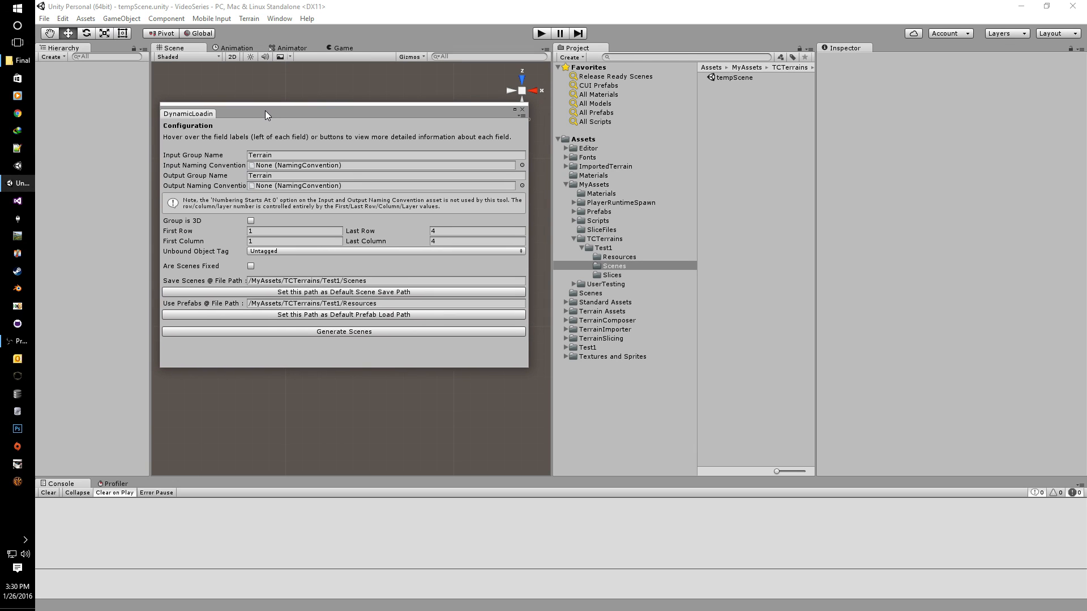
left_click(616, 256)
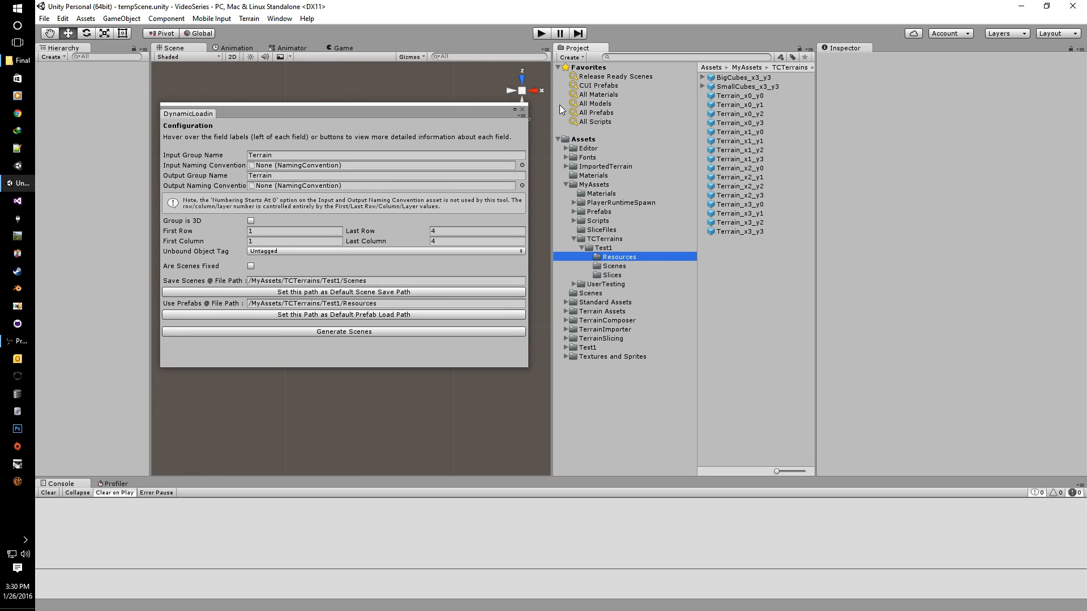
left_click(737, 99)
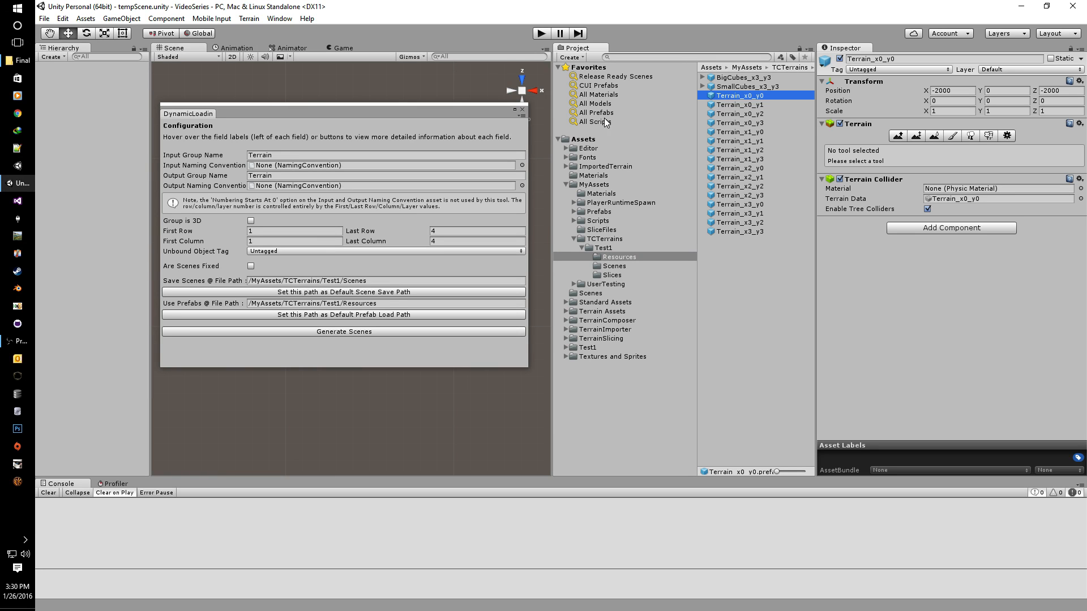
Step: Add all 16 Terrain prefabs to the scene, close the generator, and view the tiles from the back
left_click(739, 230, "shift")
right_click(739, 229)
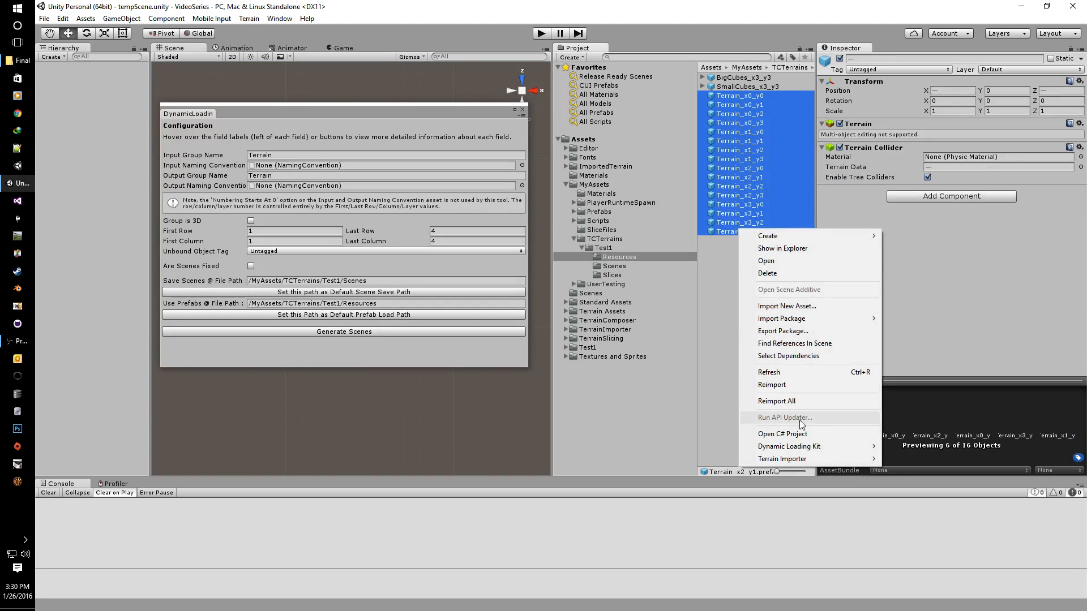
mouse_move(804, 449)
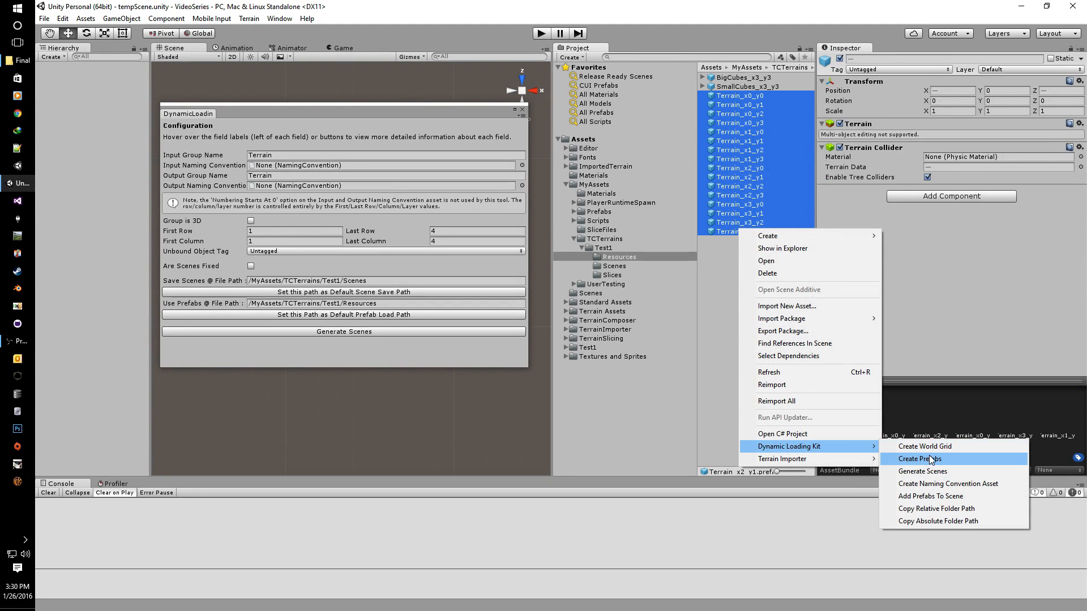
left_click(937, 496)
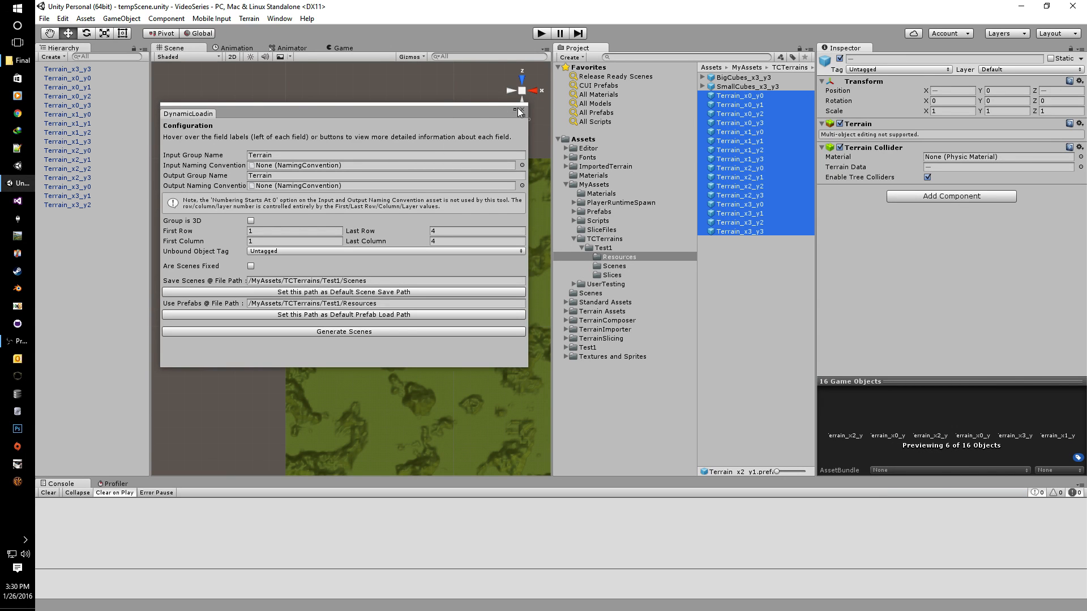
left_click(522, 110)
middle_click_drag(478, 280, 368, 199)
scroll(368, 200, "down", 10)
right_click_drag(416, 388, 407, 142)
left_click(522, 98)
Step: Select all placed terrain objects in the Hierarchy and delete them
left_click(72, 205)
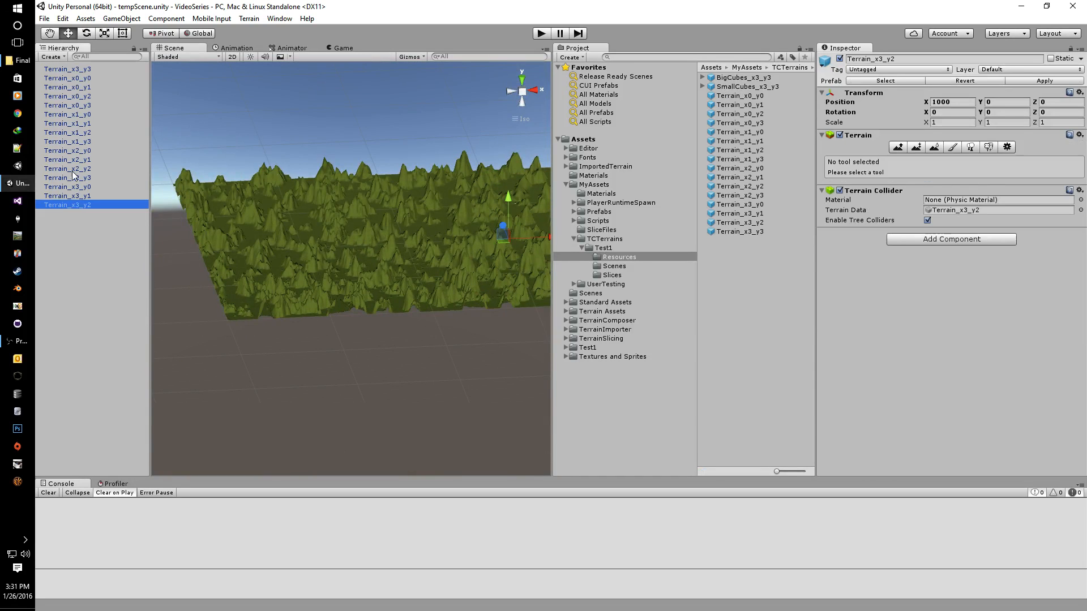
left_click(79, 73, "shift")
key("Delete")
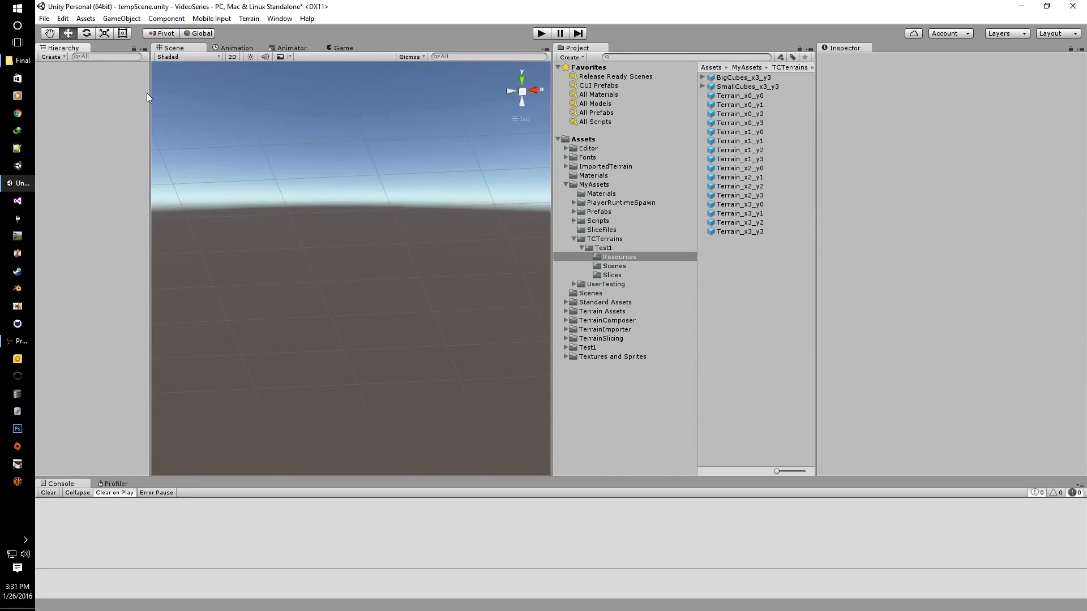
left_click(85, 18)
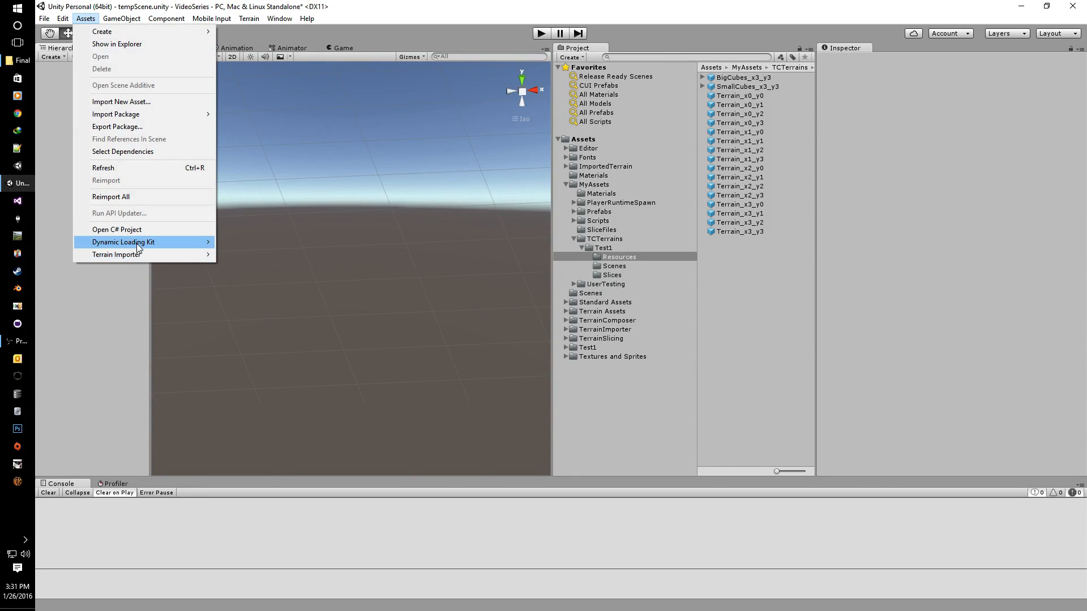
Step: Reopen Generate Scenes, position the window at the upper left, and select Terrain_x0_y0
mouse_move(170, 242)
left_click(305, 266)
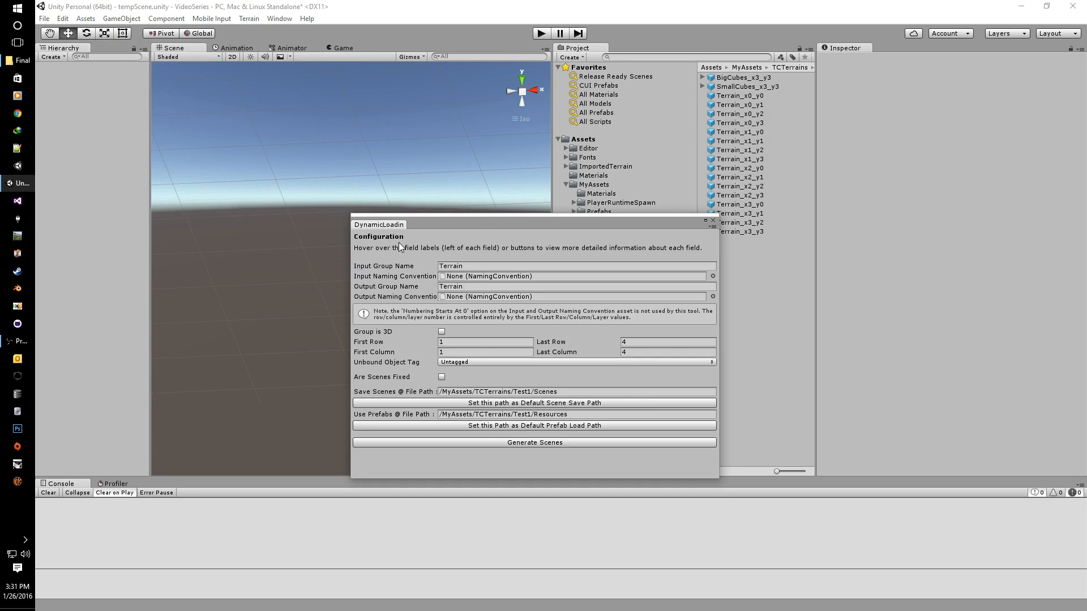
left_click_drag(483, 223, 307, 132)
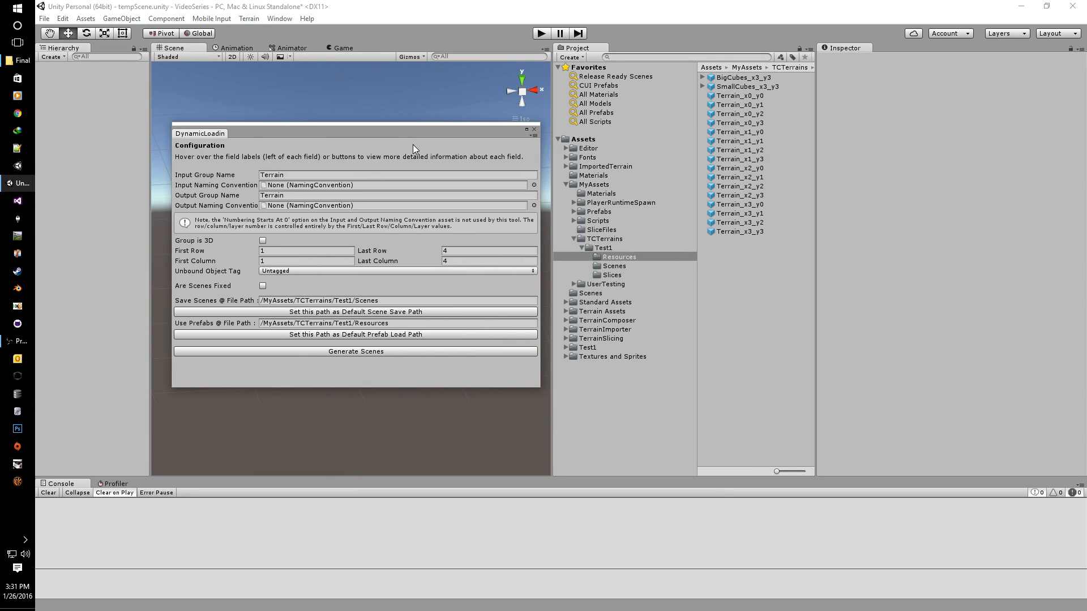
left_click_drag(415, 128, 416, 143)
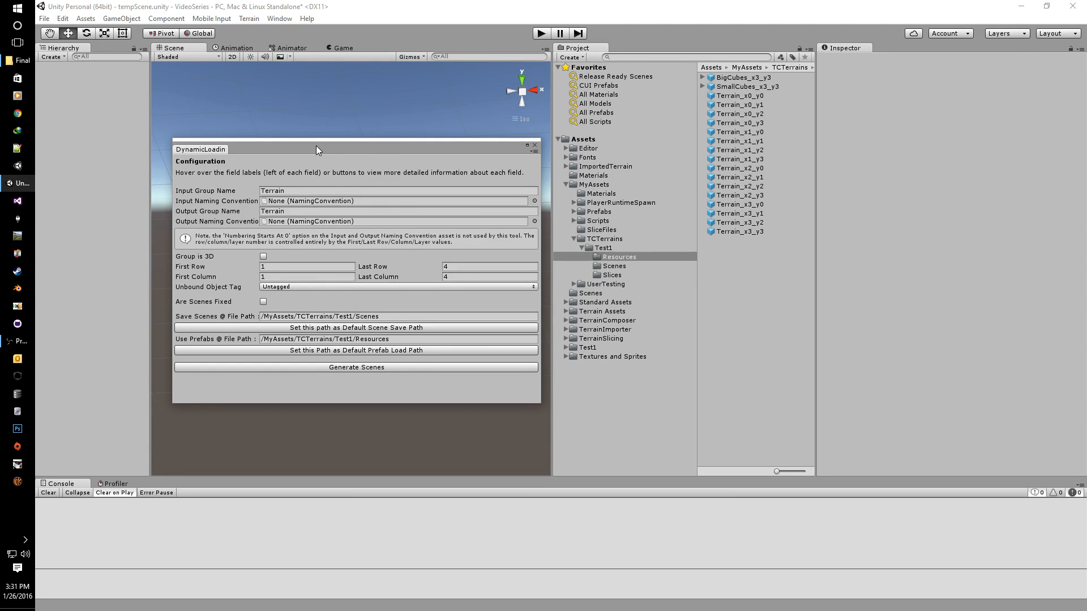
left_click_drag(321, 147, 310, 146)
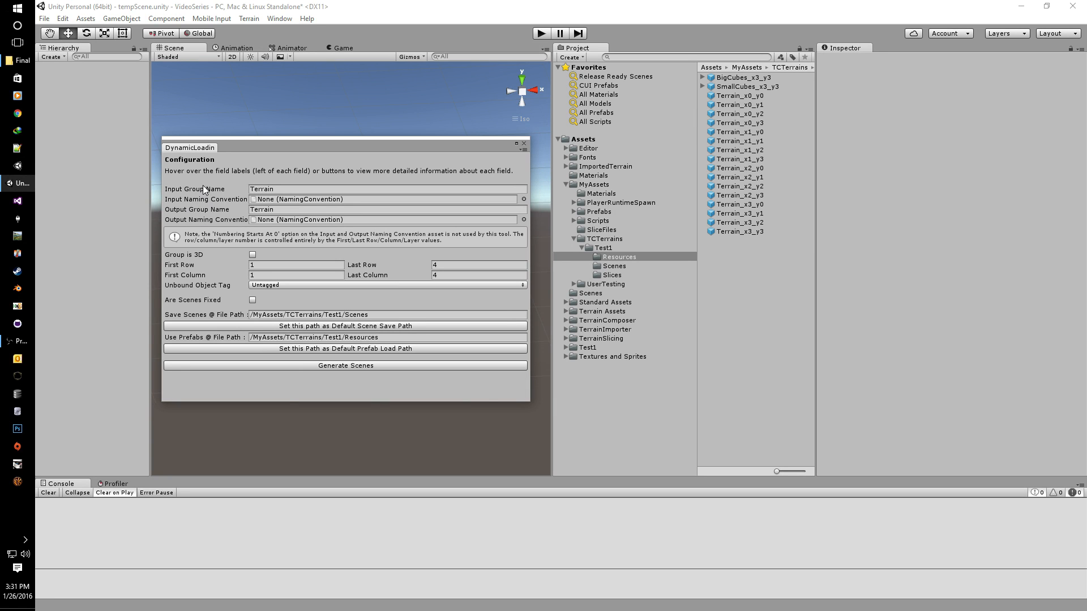
left_click_drag(254, 147, 253, 114)
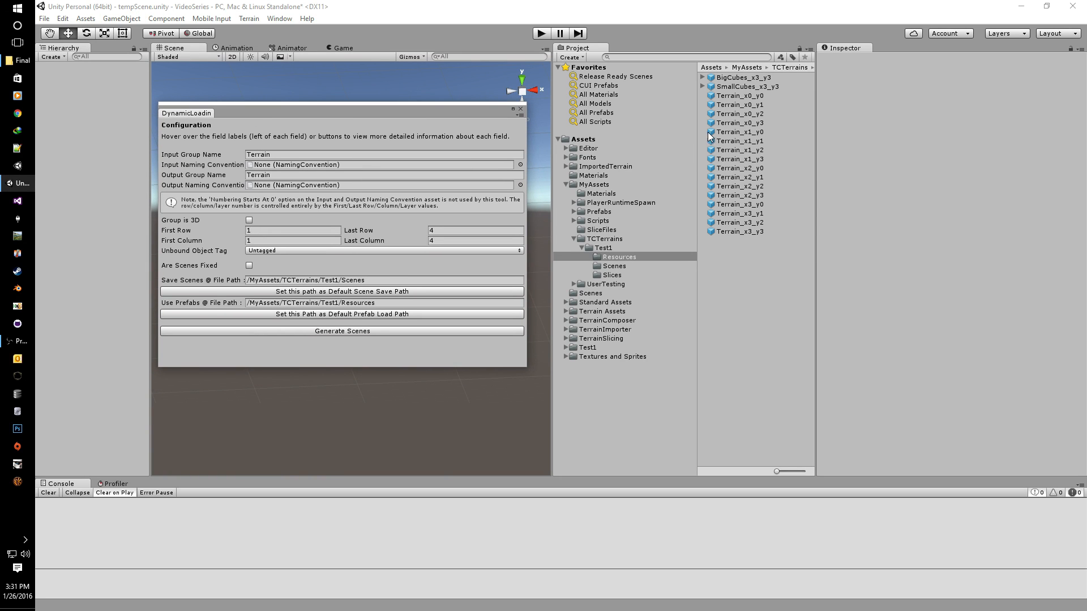
left_click(726, 95)
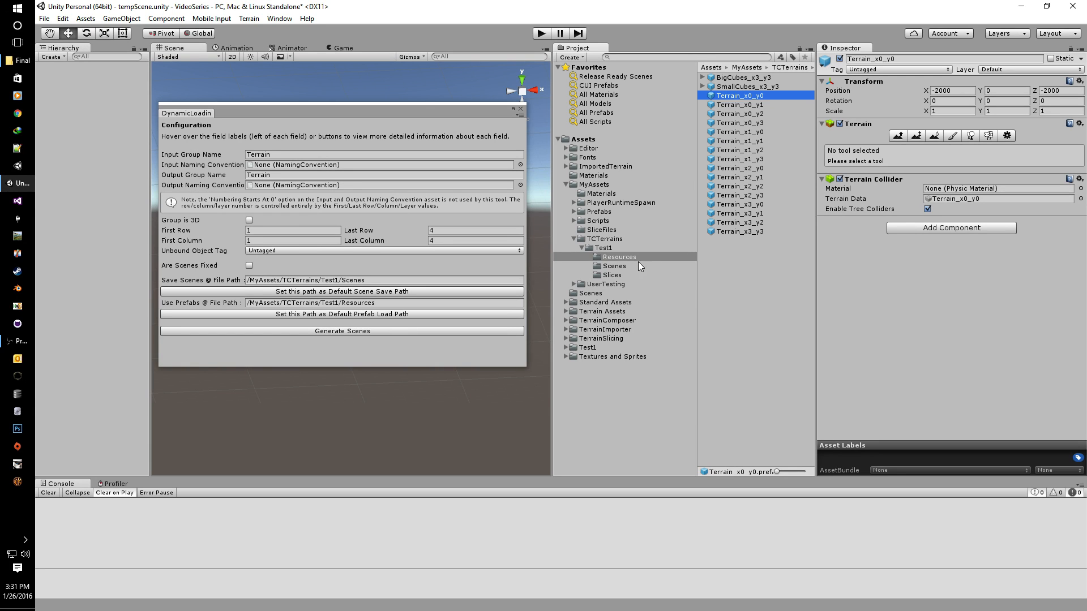
left_click(618, 267)
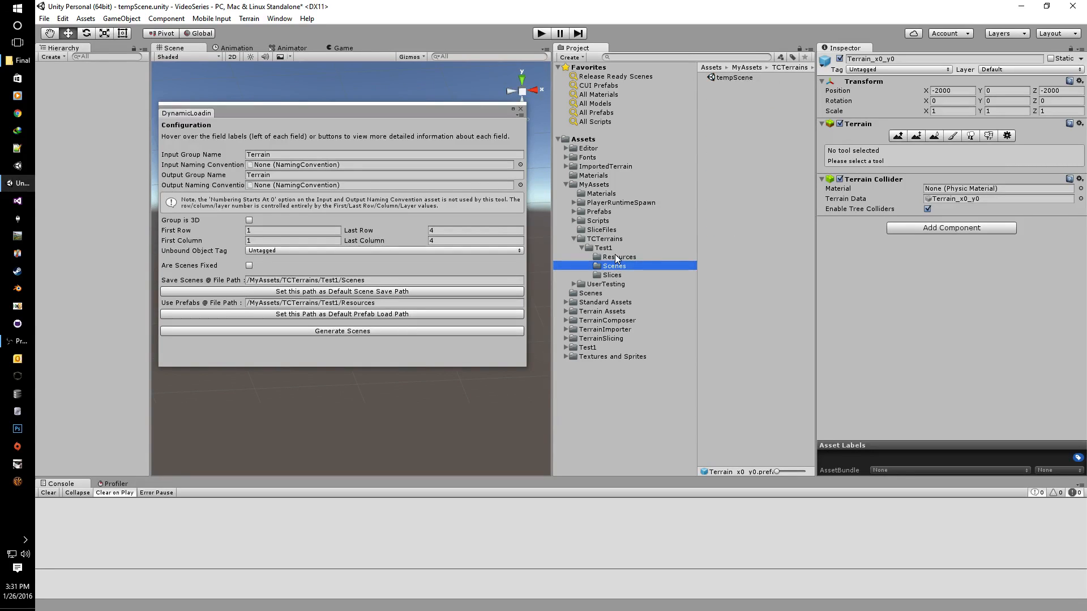
left_click(619, 257)
left_click(287, 154)
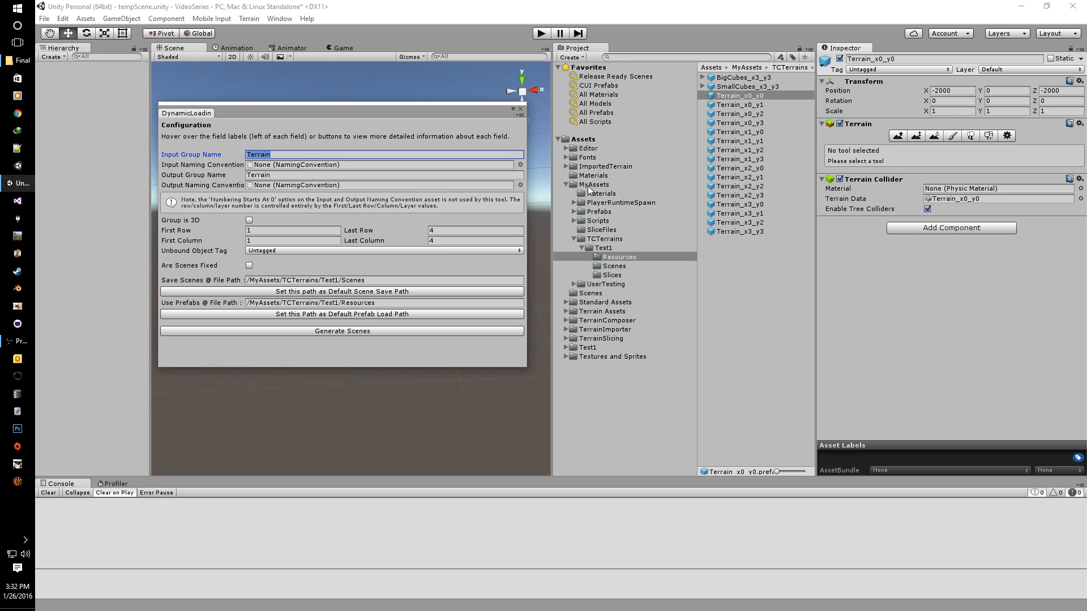
Step: Change TCNamingConvention's Format to %g_%y_%x and untick Numbering Starts At 0
left_click(604, 249)
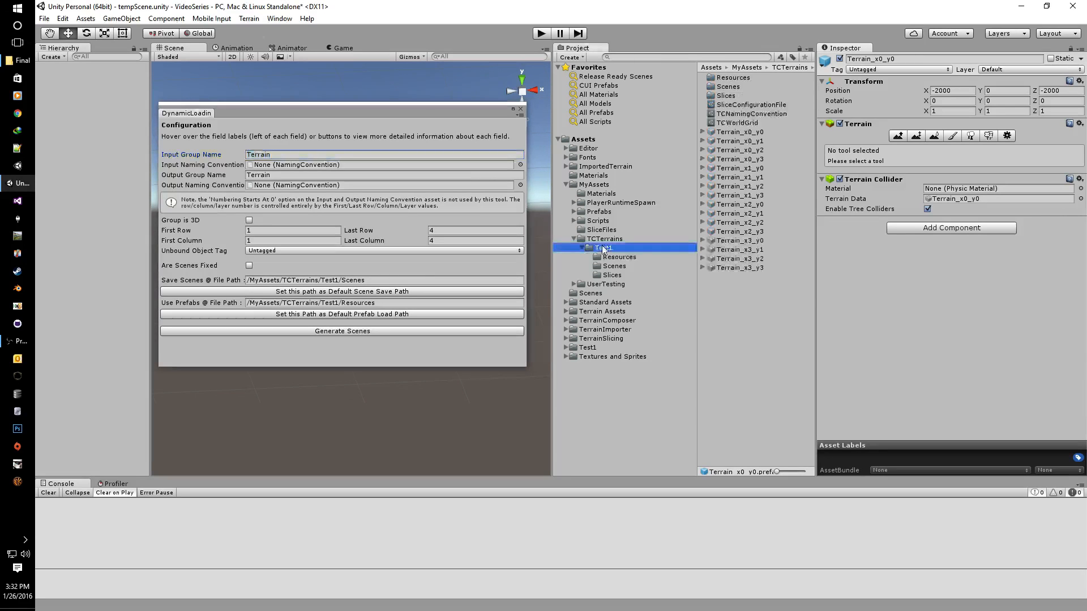
left_click(732, 115)
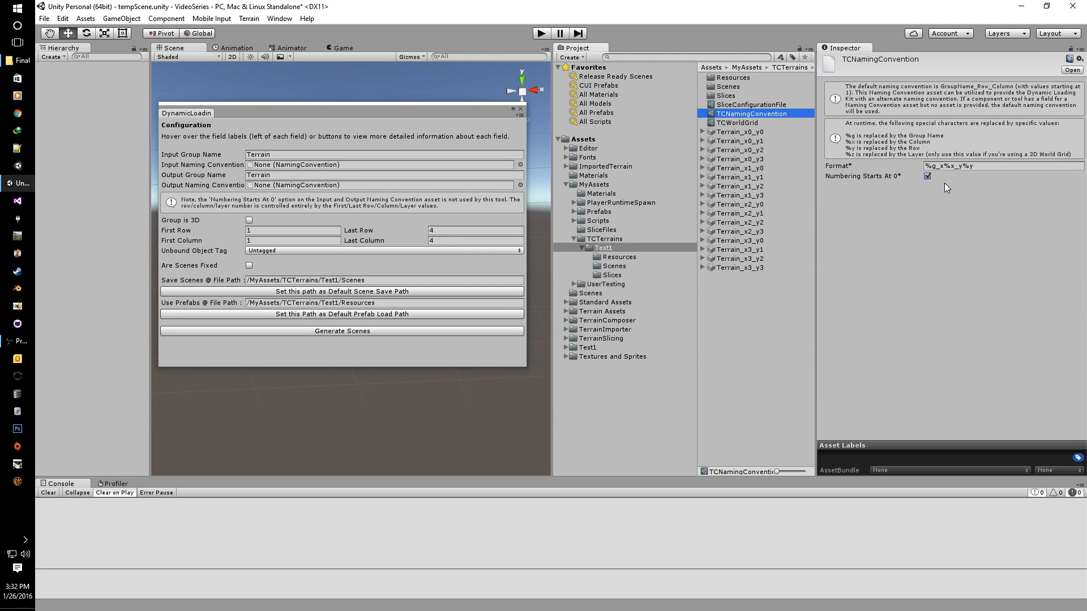
left_click(935, 168)
double_click(933, 167)
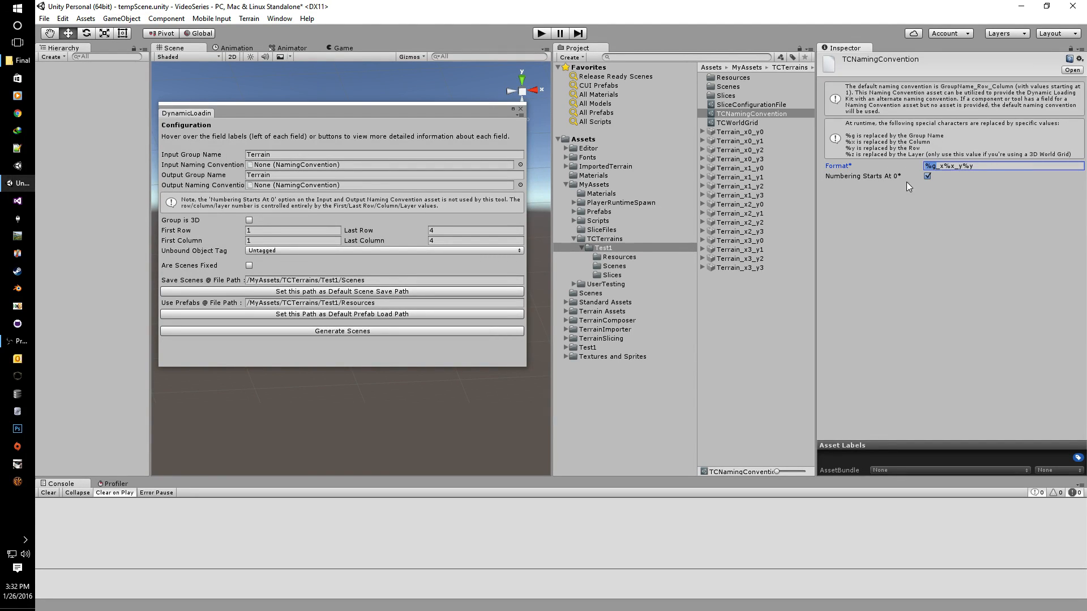
left_click(936, 167)
key("Return")
type("%g_%y_%x")
left_click(982, 166)
left_click(963, 167)
left_click(926, 176)
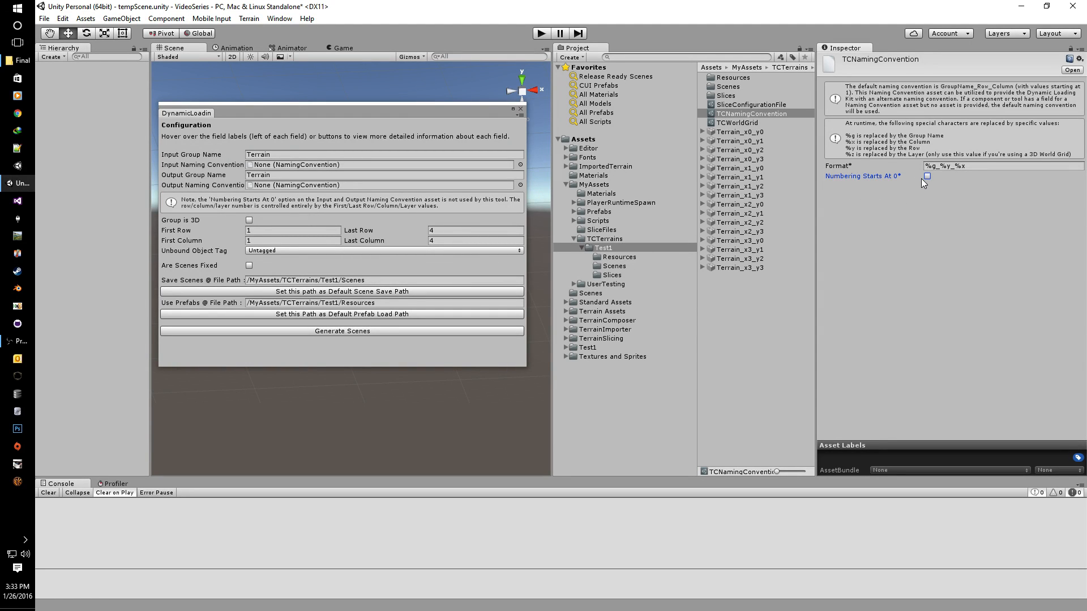
left_click_drag(412, 109, 417, 83)
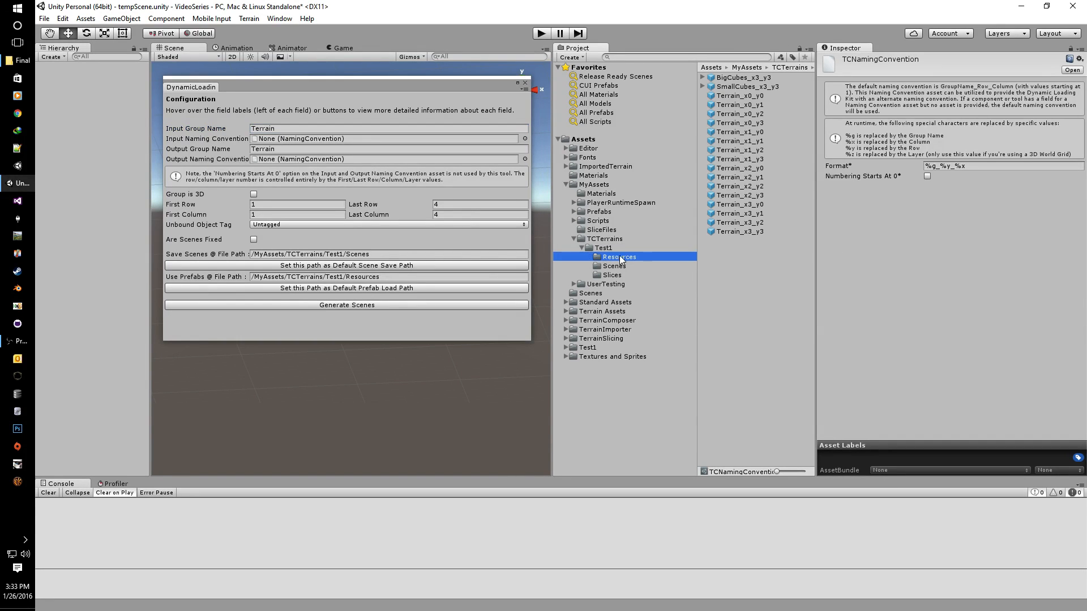
Step: Tick Numbering Starts At 0 on the TCNamingConvention asset in Test1
left_click(736, 95)
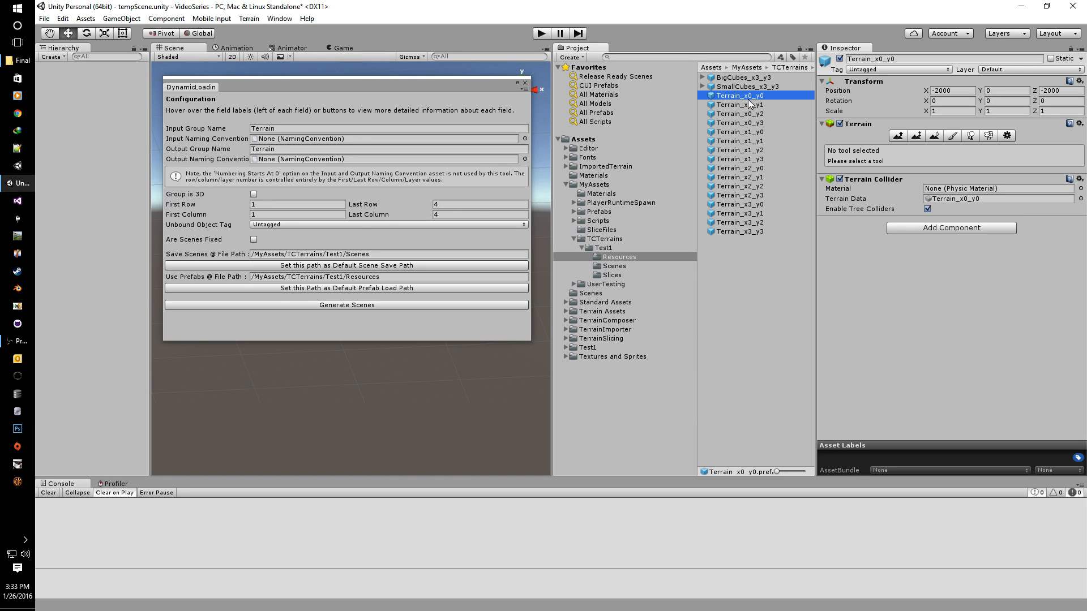
left_click(602, 249)
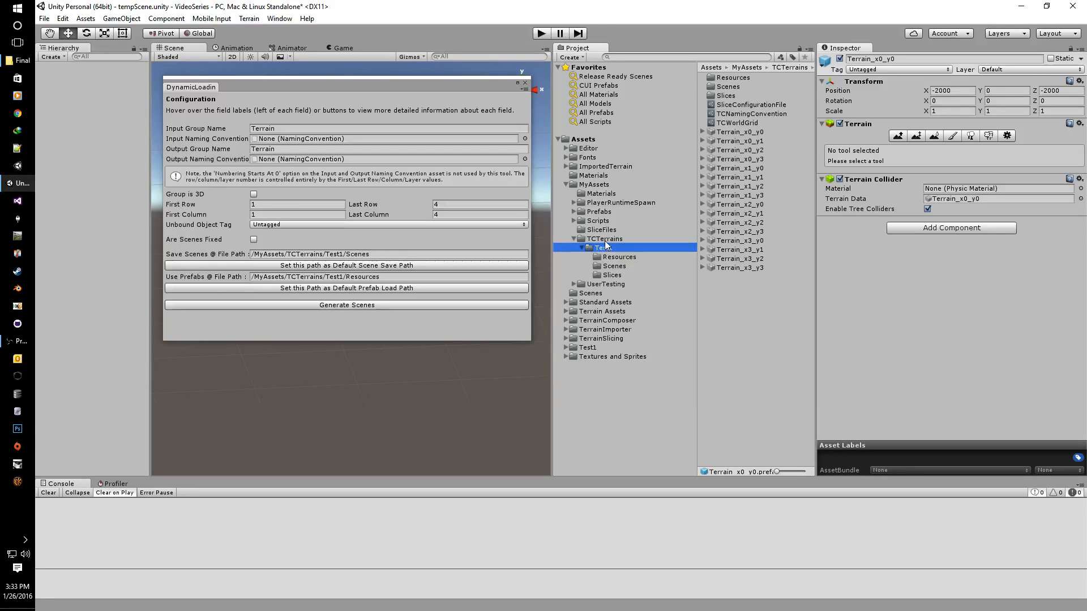
left_click(747, 114)
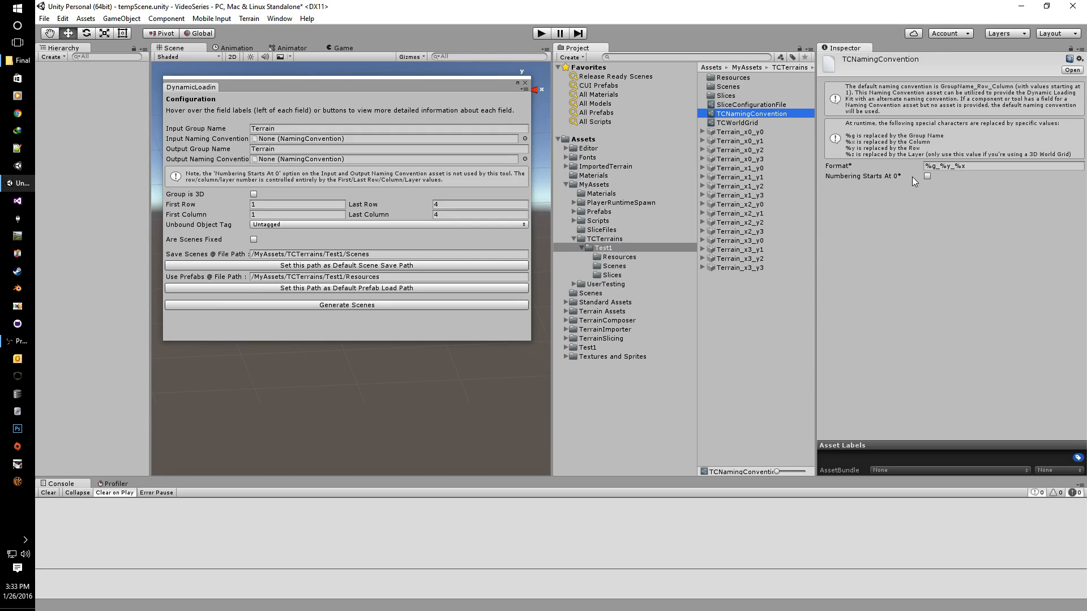
left_click(927, 176)
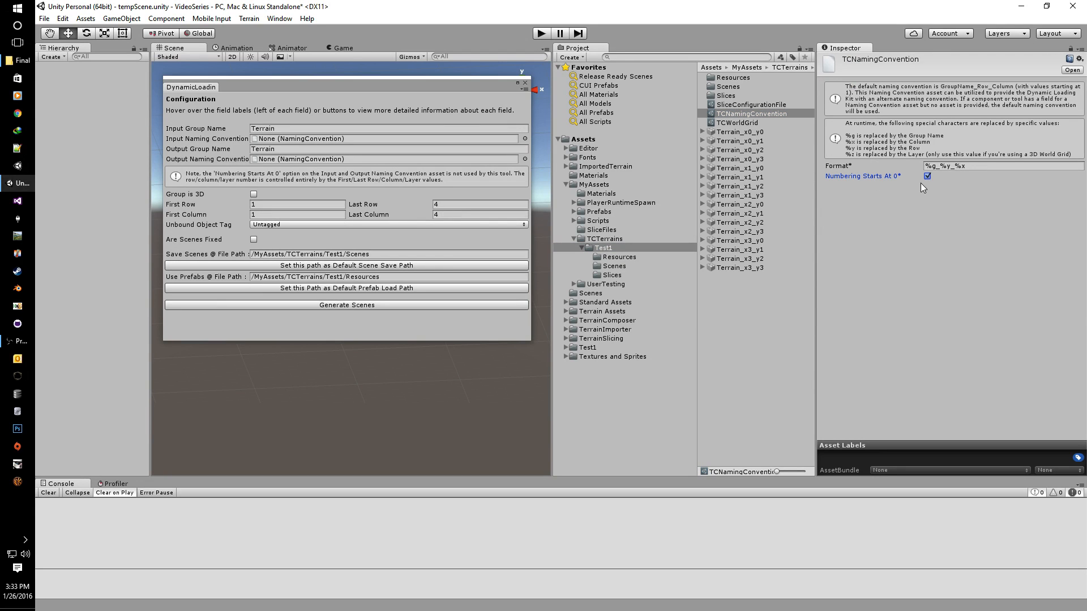
Step: Check the Terrain_x0_y0 prefab name's x/y order, then reselect TCNamingConvention
left_click(616, 258)
left_click(736, 97)
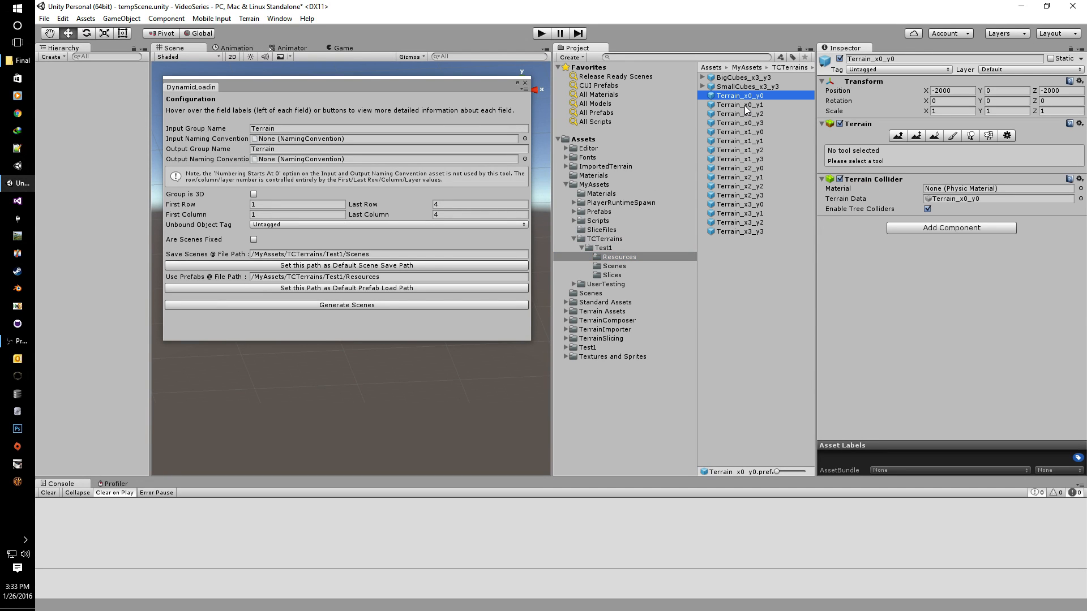
left_click(746, 98)
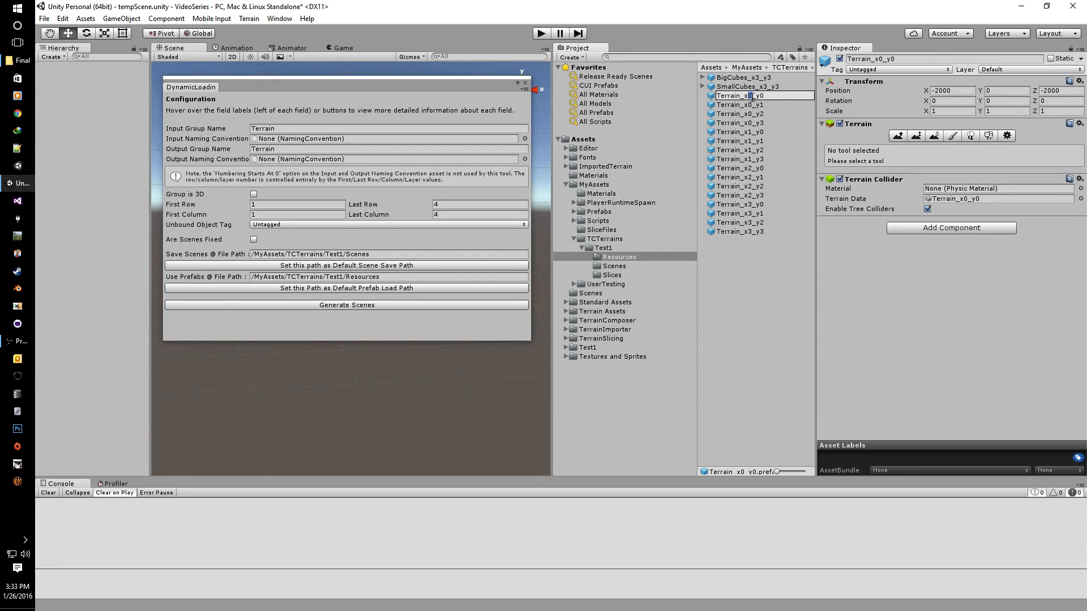
left_click(751, 100)
left_click_drag(756, 97, 761, 98)
key("Return")
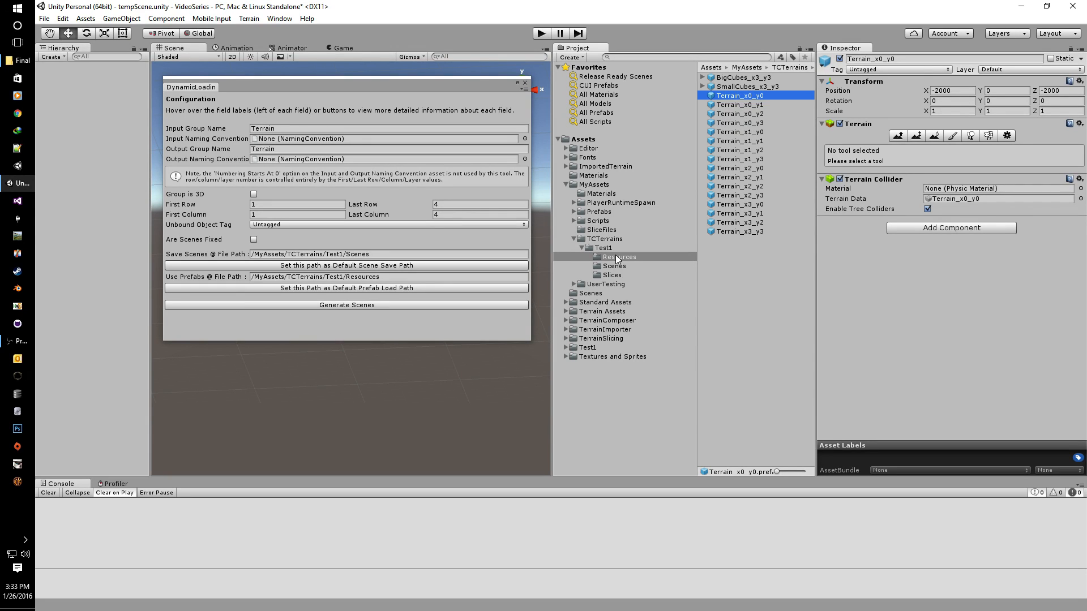
left_click(605, 248)
left_click(733, 115)
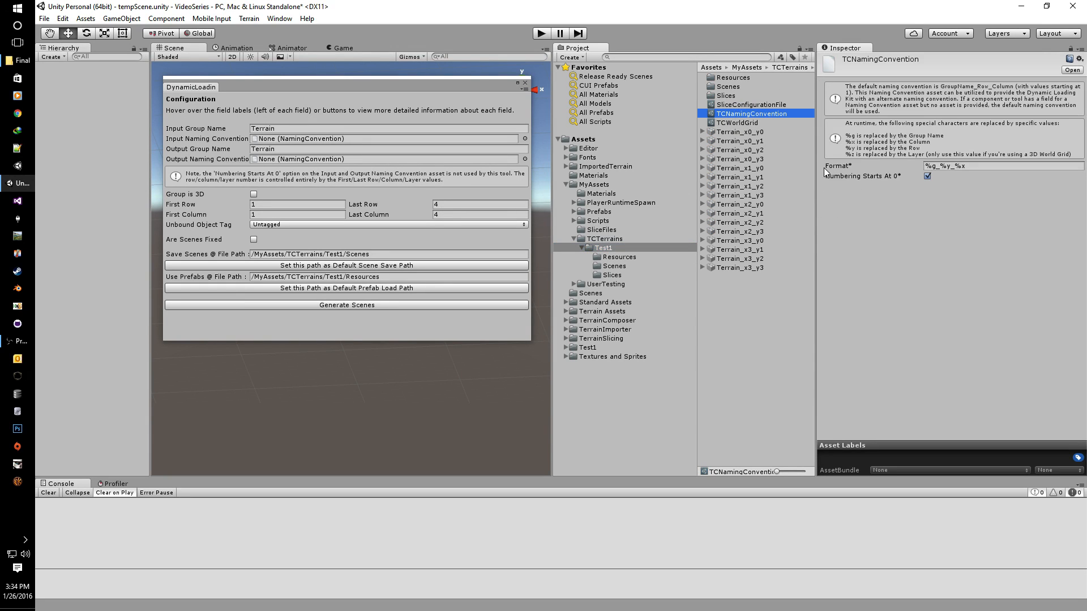
Step: Enter %g_x%x_y%y as the Format and compare it against Terrain_x0_y0
left_click(963, 167)
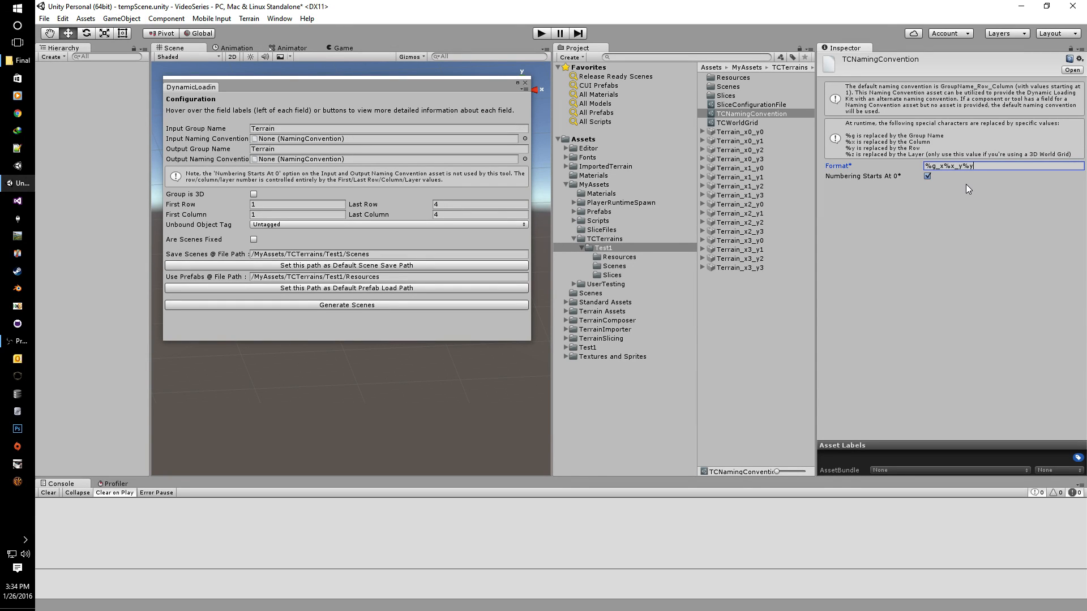
left_click(616, 255)
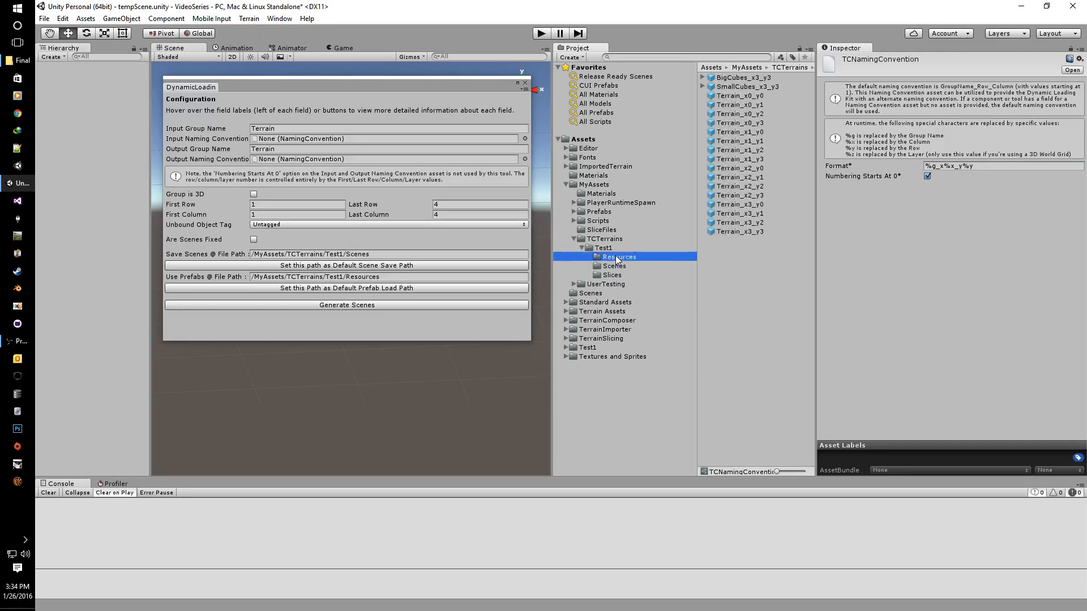
left_click(749, 97)
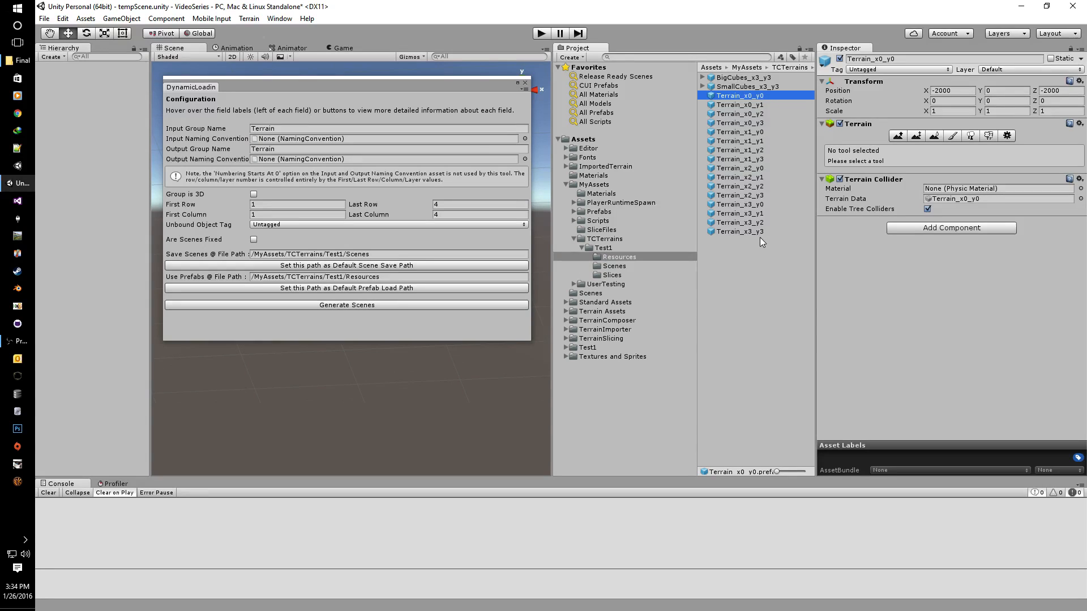
Step: Drag TCNamingConvention into both the Input and Output Naming Convention fields
left_click(604, 248)
left_click_drag(727, 113, 353, 142)
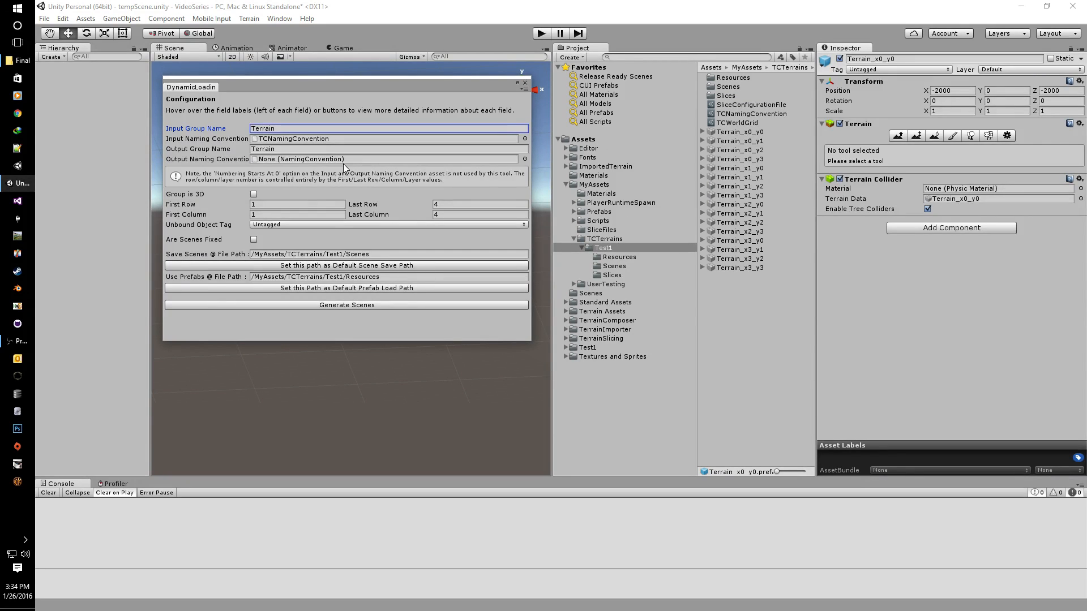
left_click_drag(719, 114, 303, 162)
left_click_drag(307, 86, 309, 98)
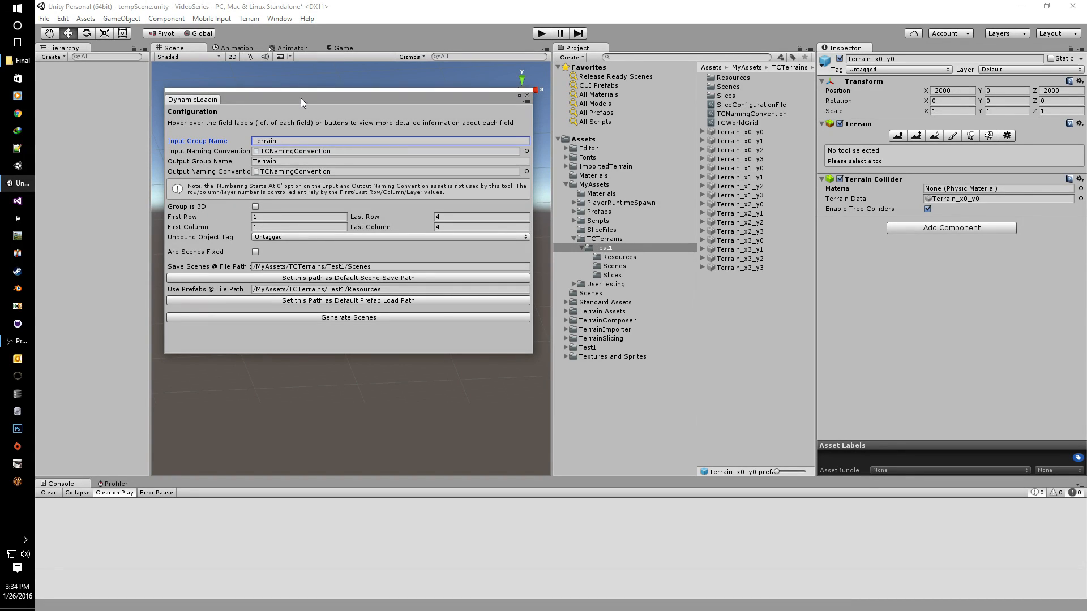
left_click_drag(300, 97, 298, 113)
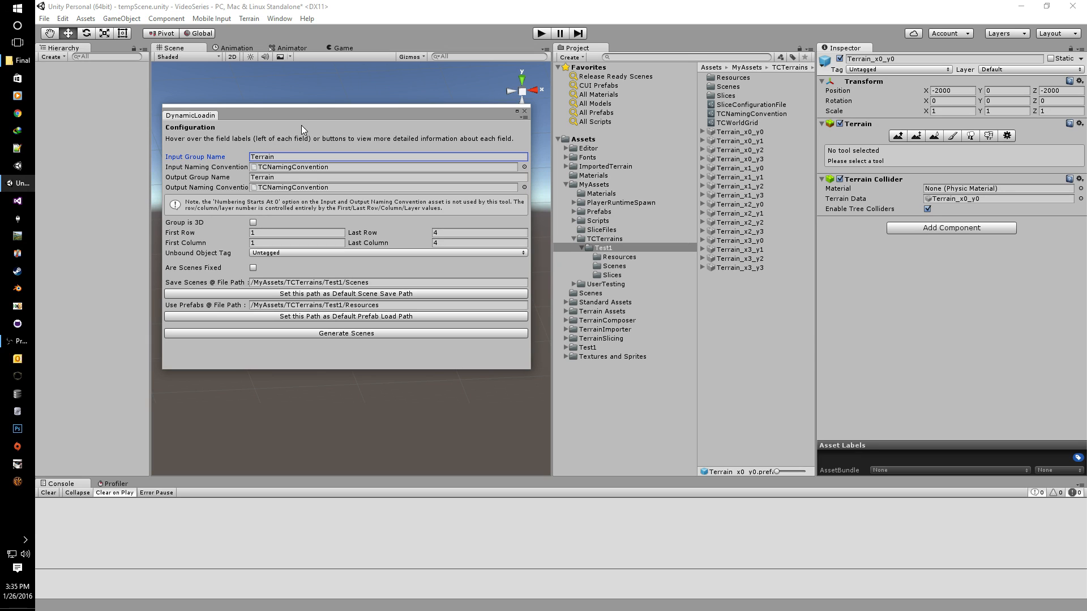
left_click_drag(304, 113, 308, 98)
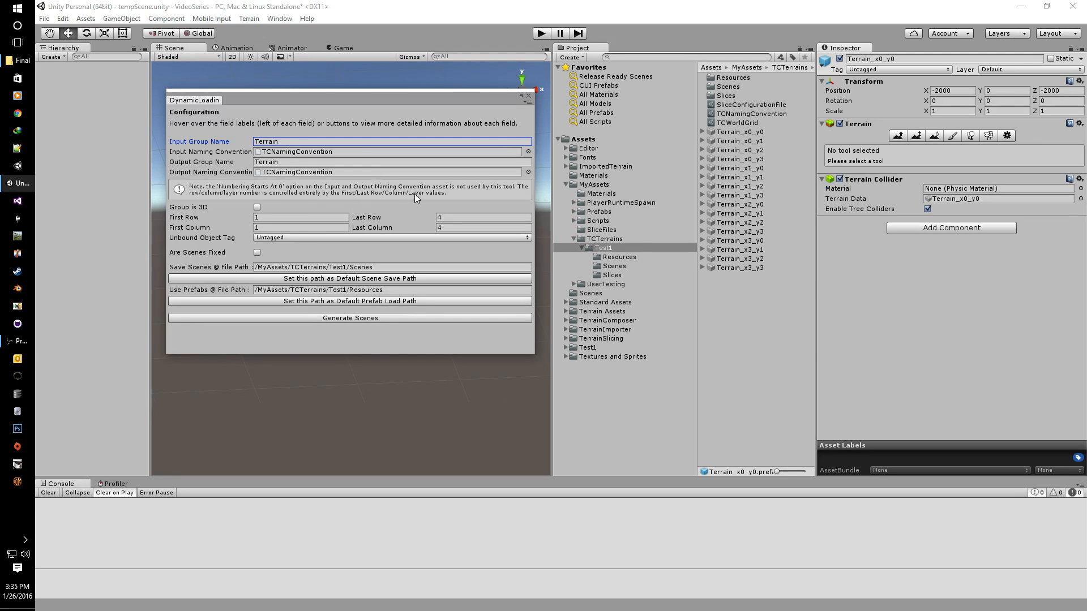
left_click(270, 217)
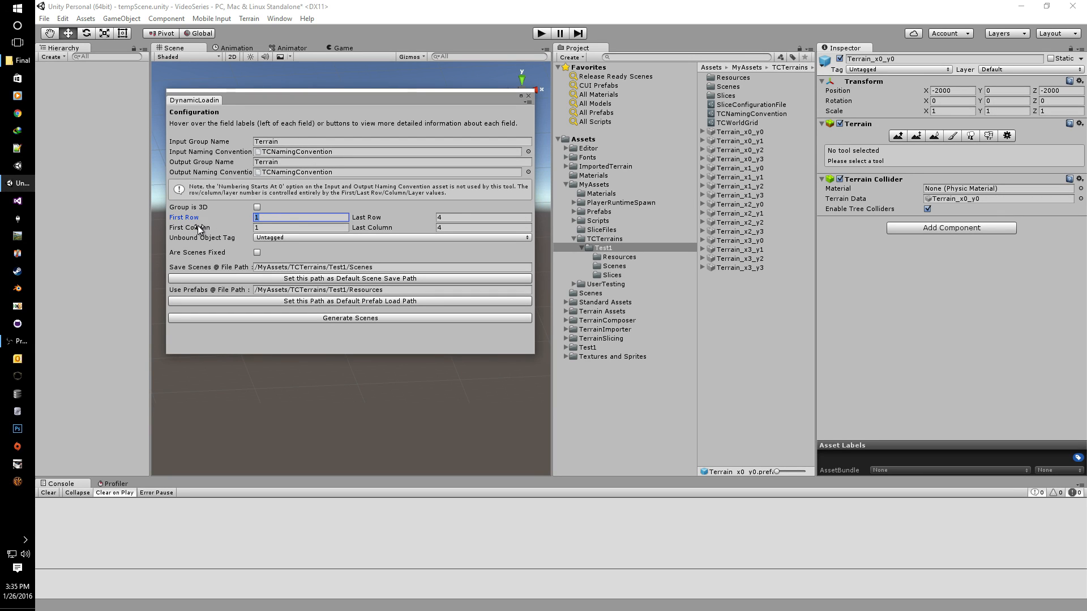
Step: Set First Row and First Column to 0, toggling Group is 3D on and back off
left_click(610, 258)
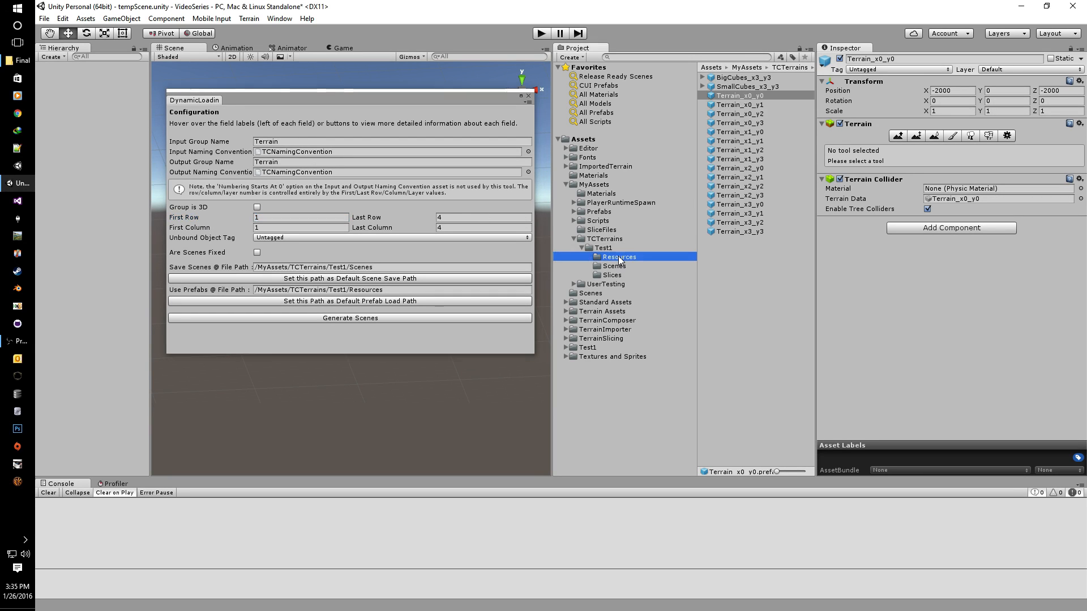
left_click(741, 105)
left_click(742, 97)
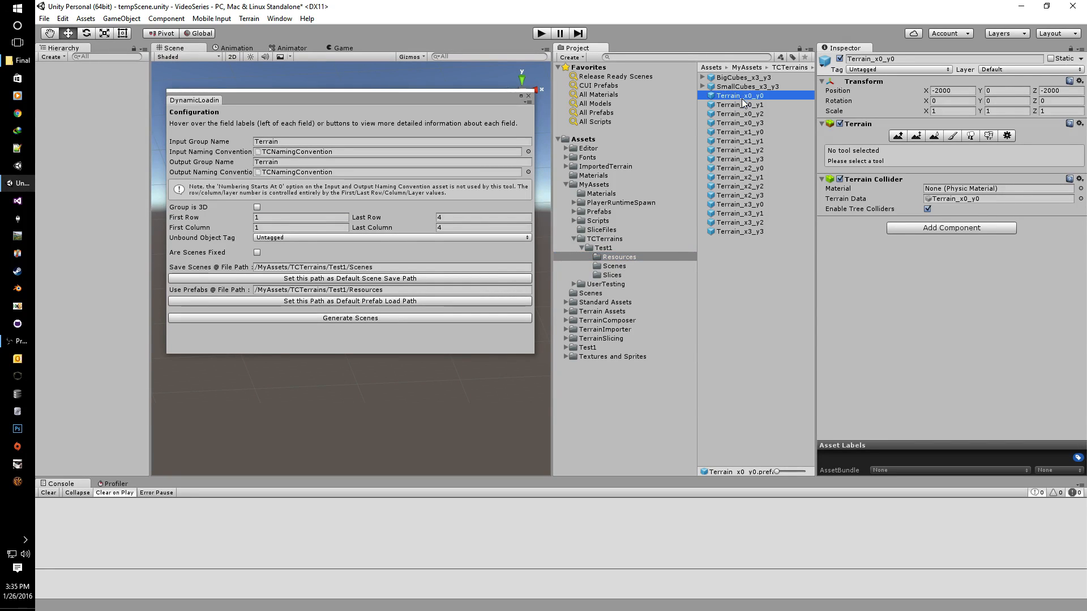
left_click(266, 218)
type("0")
left_click(267, 228)
type("0")
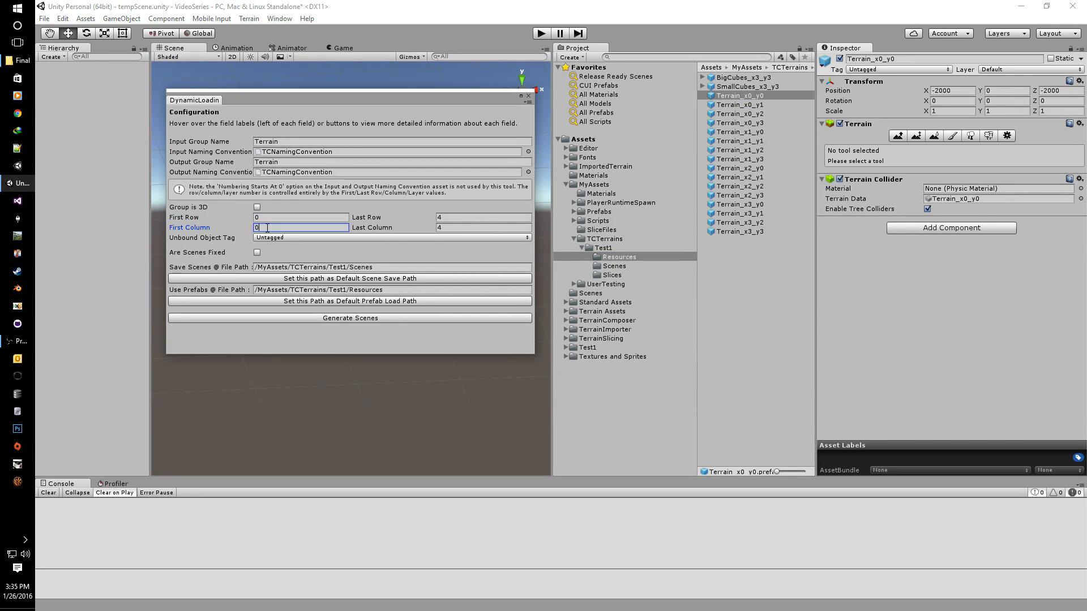
left_click(383, 206)
left_click(257, 208)
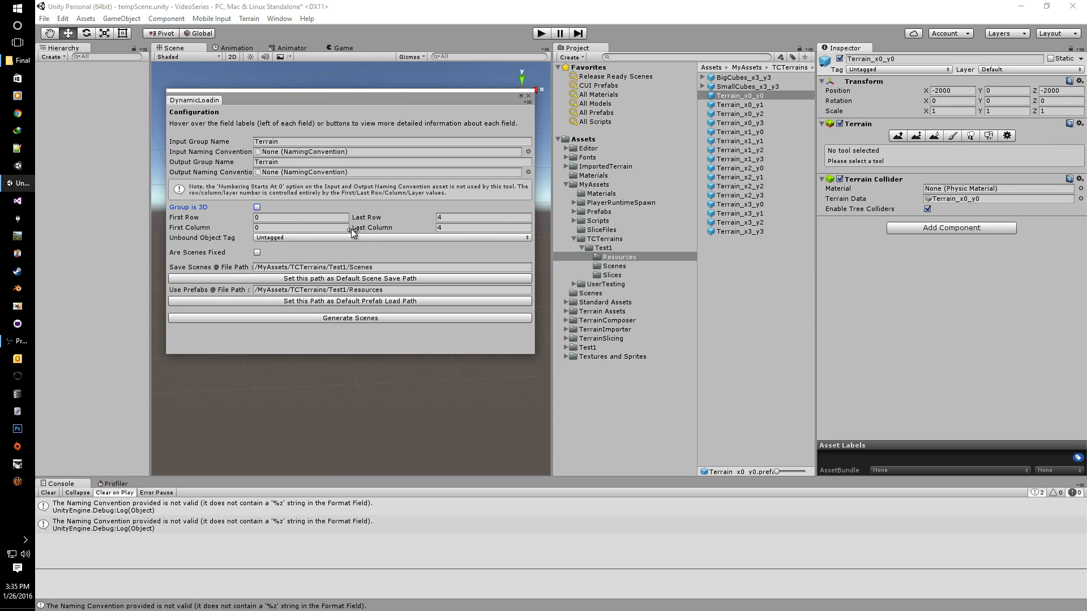
Step: Set Last Row/Column to 3 and First Row/Column to 3, then inspect Terrain_x3_y3
left_click(451, 218)
type("3")
key("Tab")
type("3")
left_click(277, 218)
type("3")
left_click(272, 229)
type("3")
left_click(737, 232)
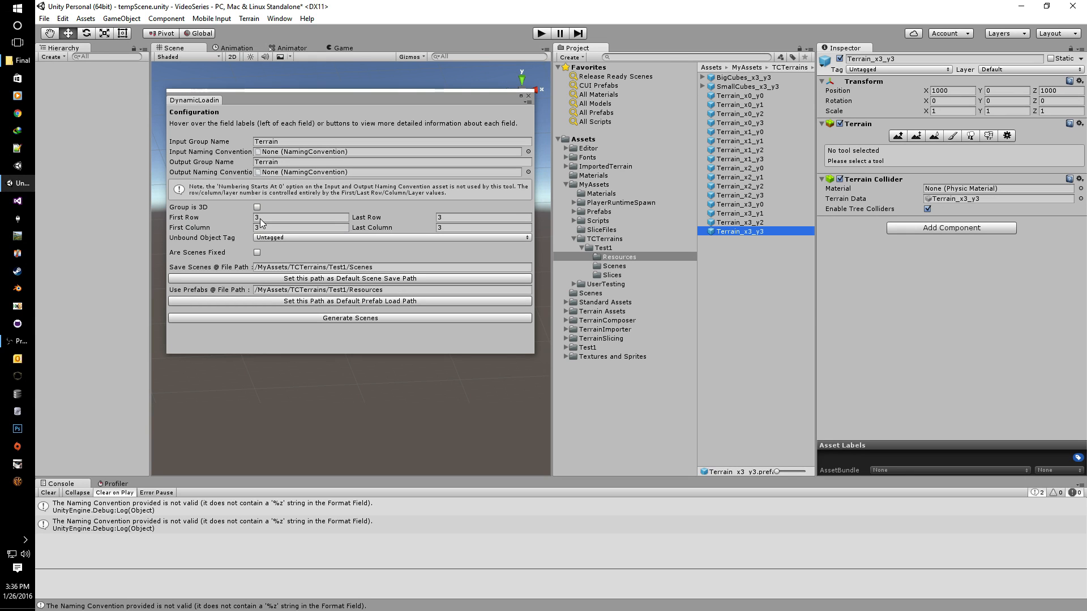
Step: Set First Row and First Column back to 0
left_click(266, 217)
type("0")
left_click(269, 228)
type("0")
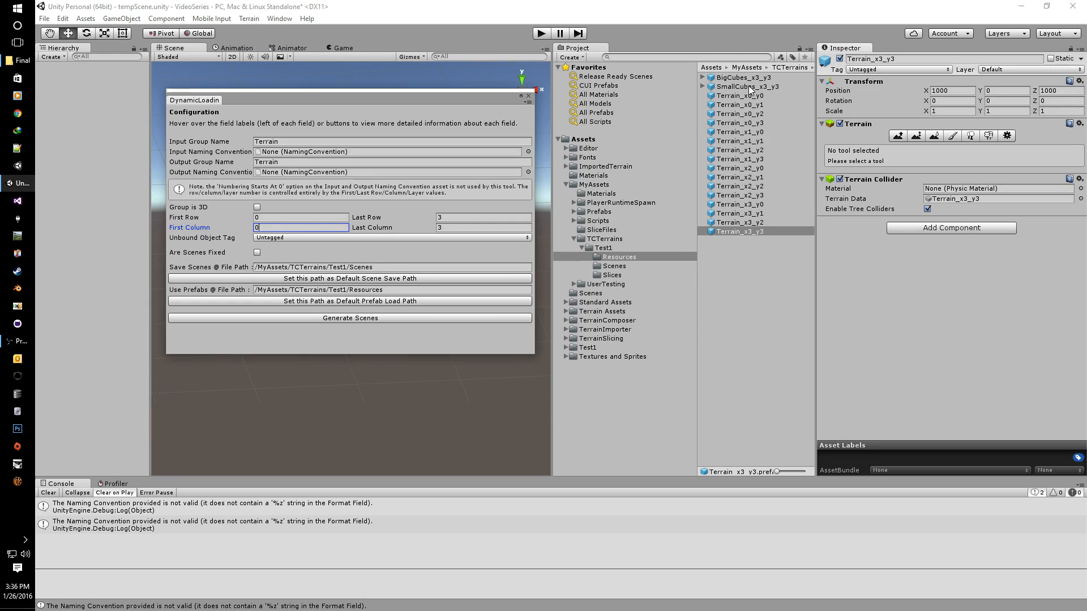
Step: Choose Unbound as the Unbound Object Tag
left_click(289, 236)
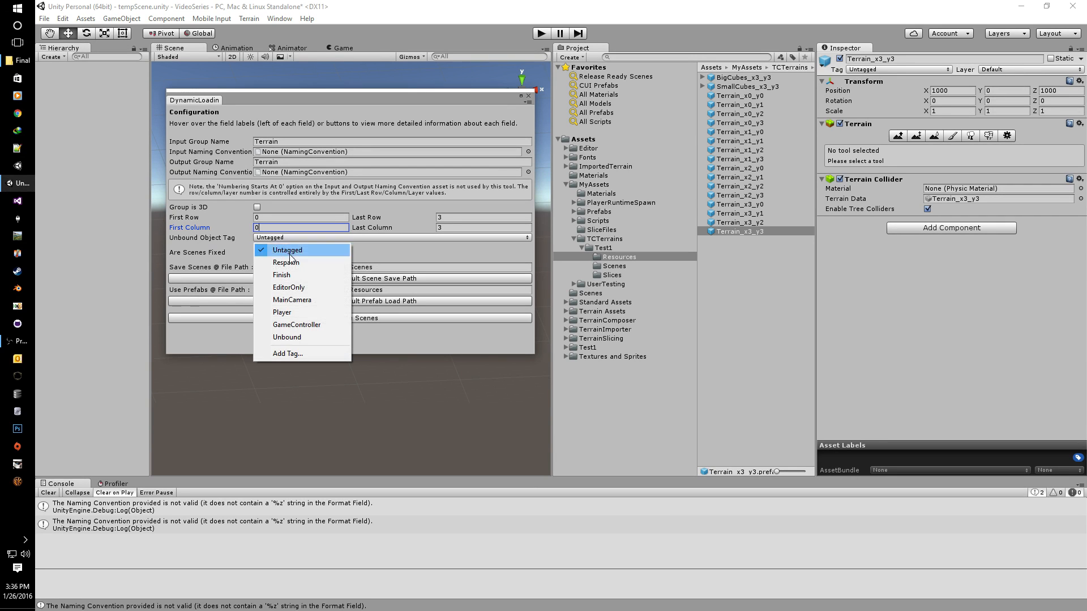
left_click(296, 338)
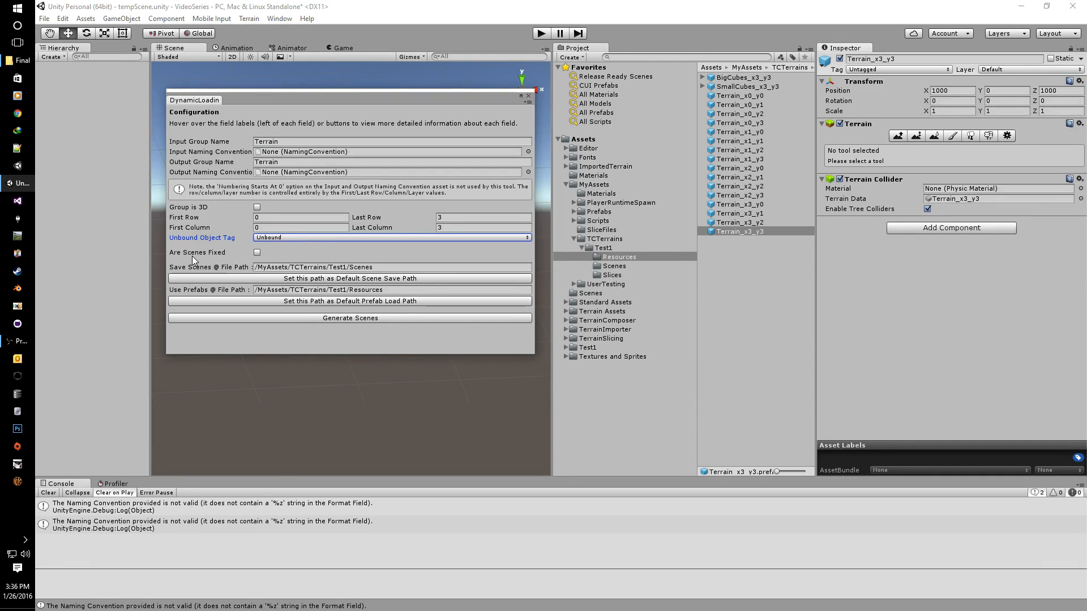
mouse_move(192, 259)
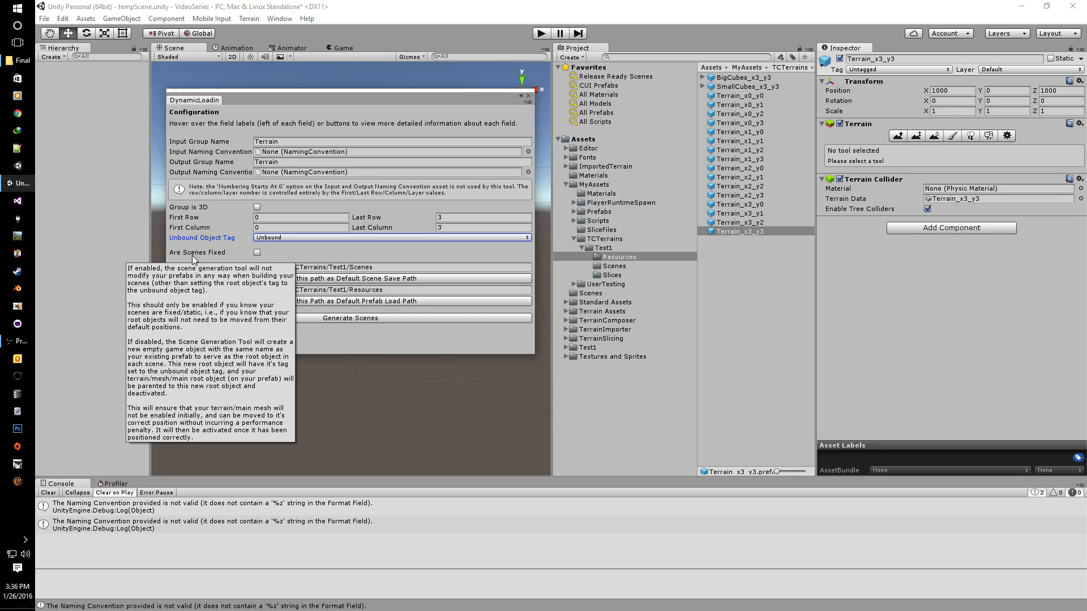
mouse_move(196, 240)
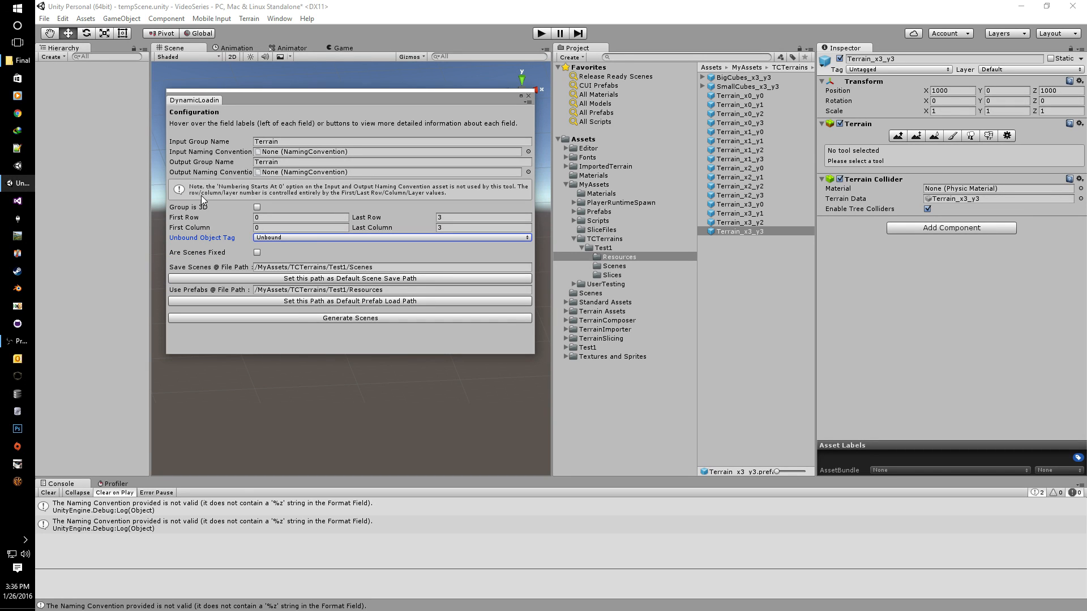
mouse_move(207, 164)
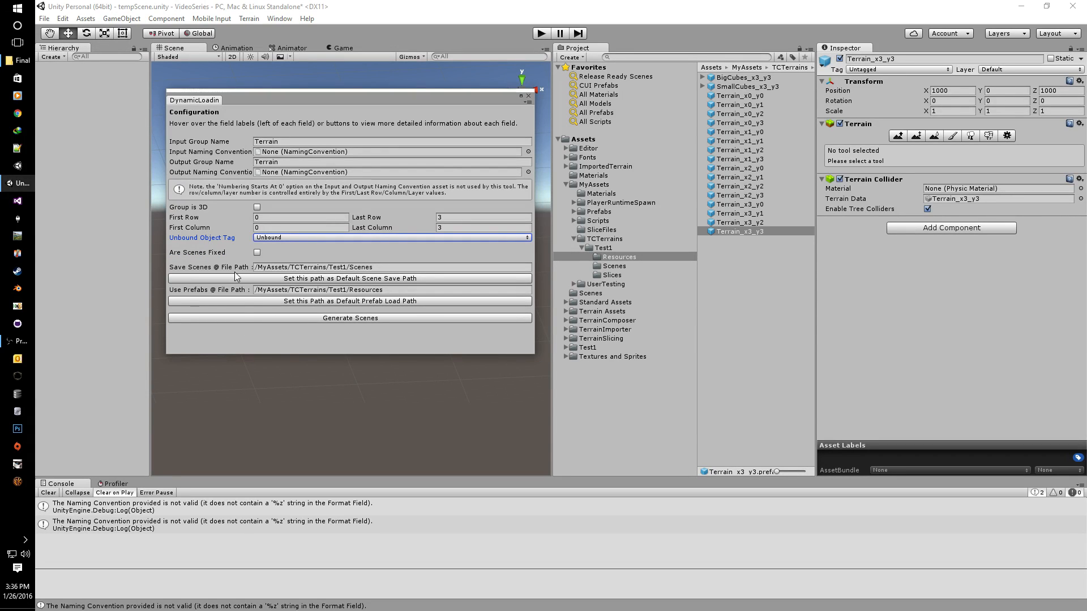
Step: Tick Are Scenes Fixed and point the save path to Test1/Scenes, prefabs to Test1/Resources
left_click(257, 253)
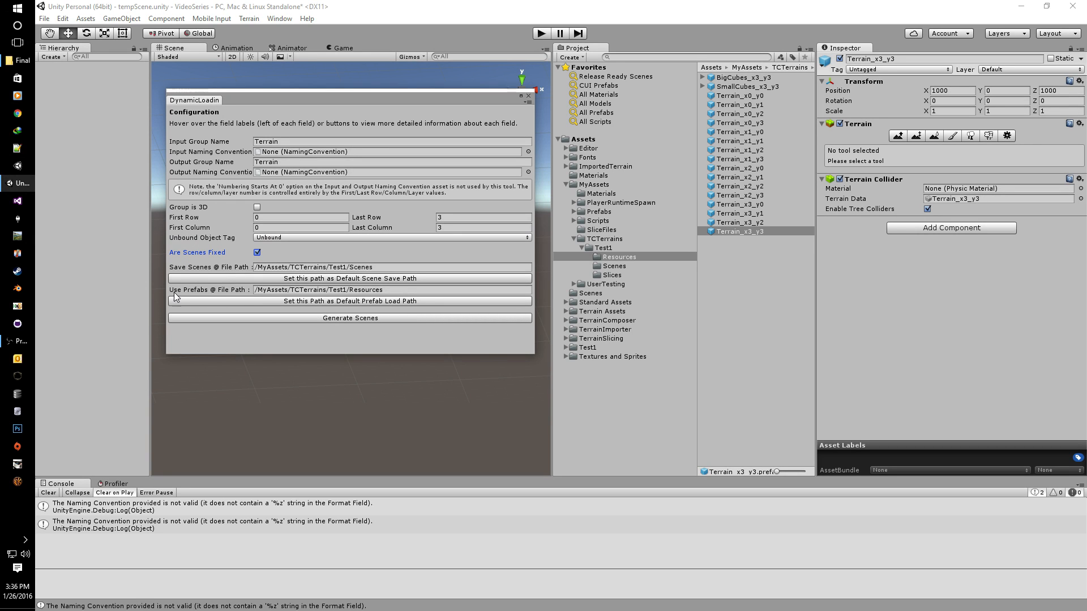
mouse_move(237, 268)
left_click(383, 267)
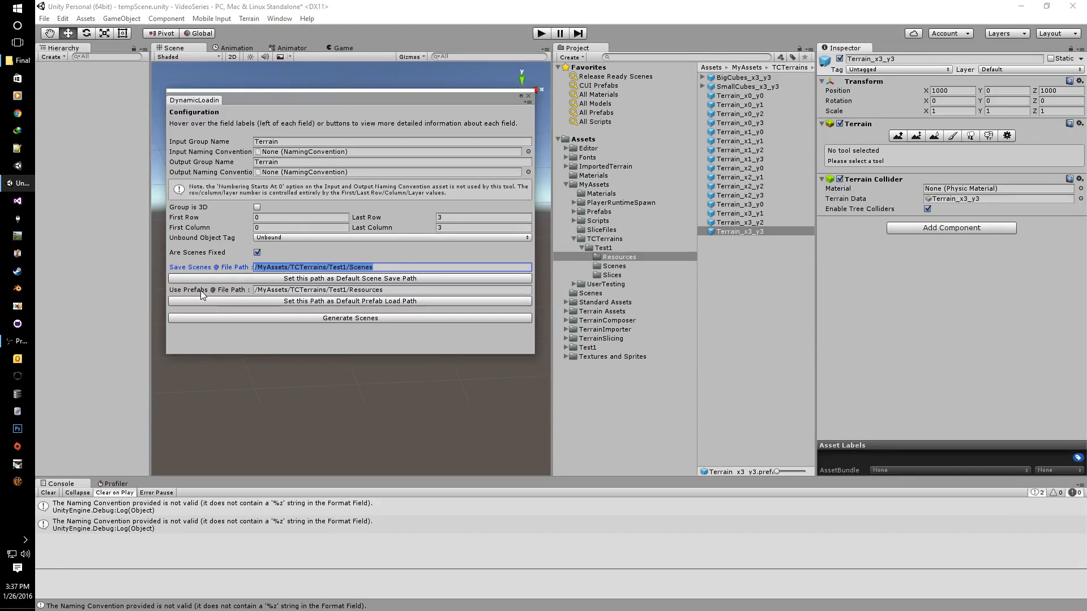
left_click(615, 258)
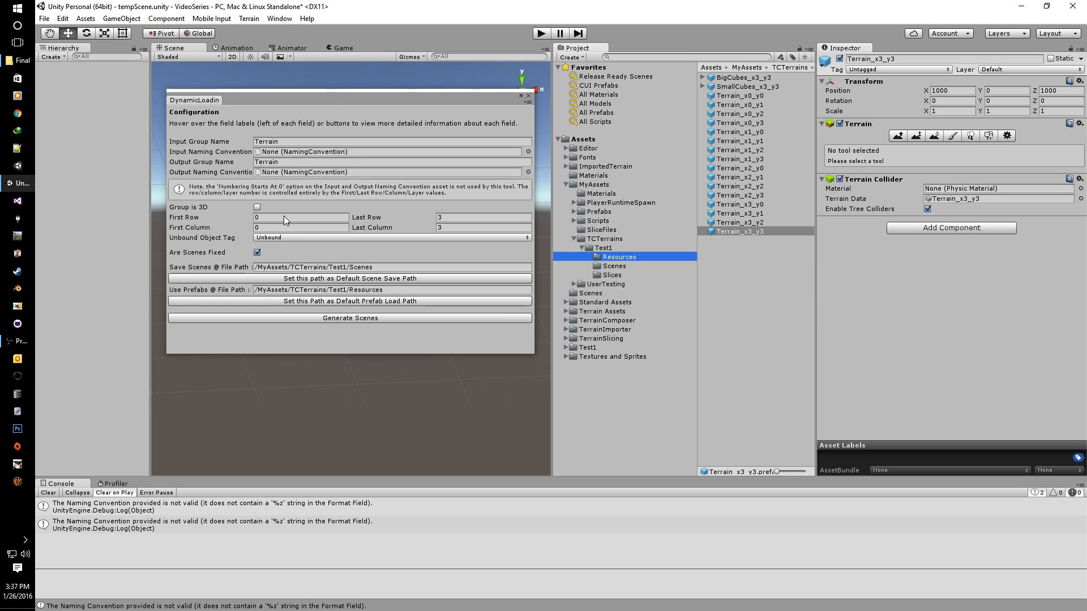
Step: Check the scene save path and prefab load path fields, then reposition the generator window
left_click(382, 268)
left_click_drag(384, 290, 252, 292)
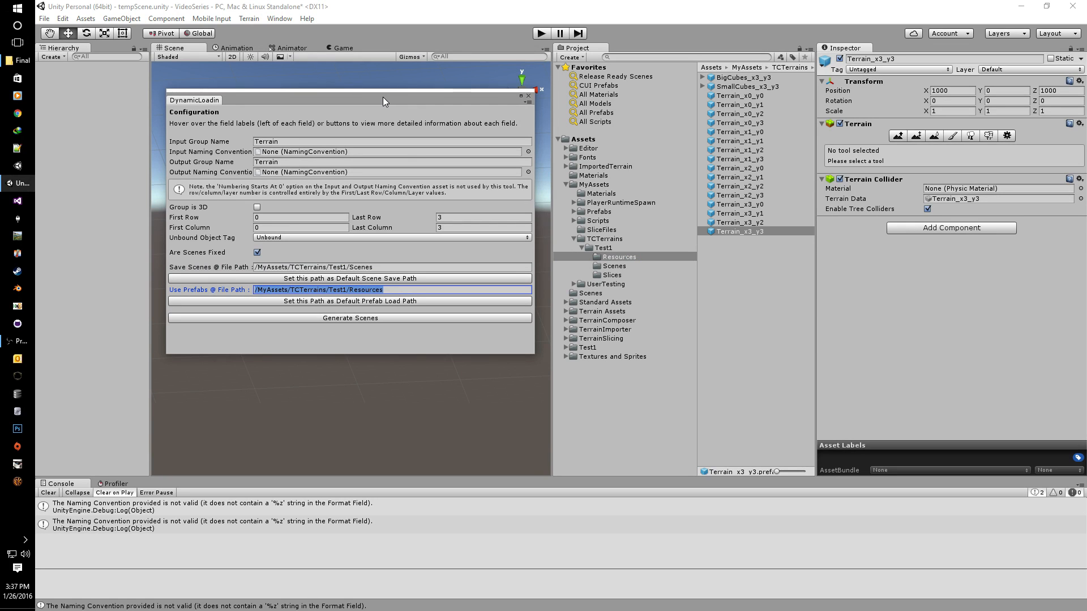
mouse_move(382, 96)
left_mouse_down()
mouse_move(382, 87)
mouse_move(380, 138)
mouse_move(384, 114)
left_mouse_up()
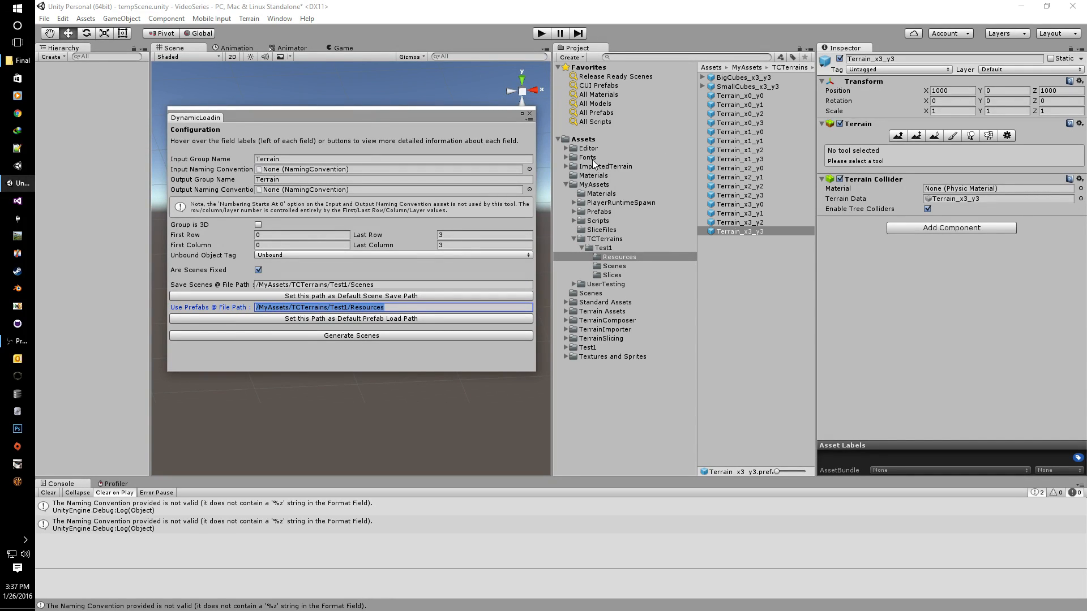
Step: Assign TCNamingConvention from Test1 as both input and output naming convention, then generate the scenes
left_click(605, 247)
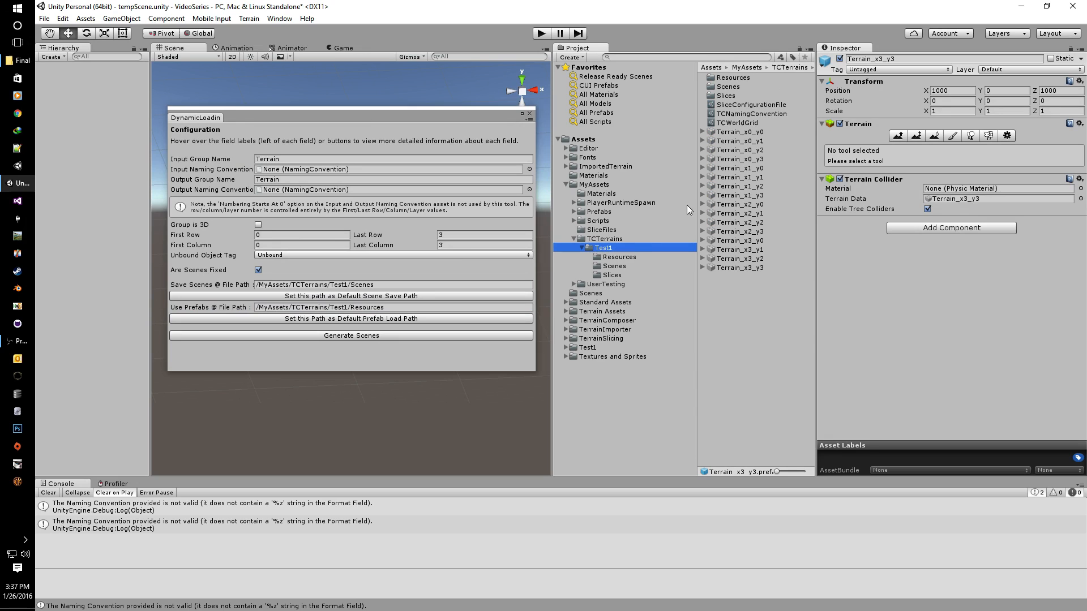
left_click(729, 115)
left_click_drag(730, 116, 390, 170)
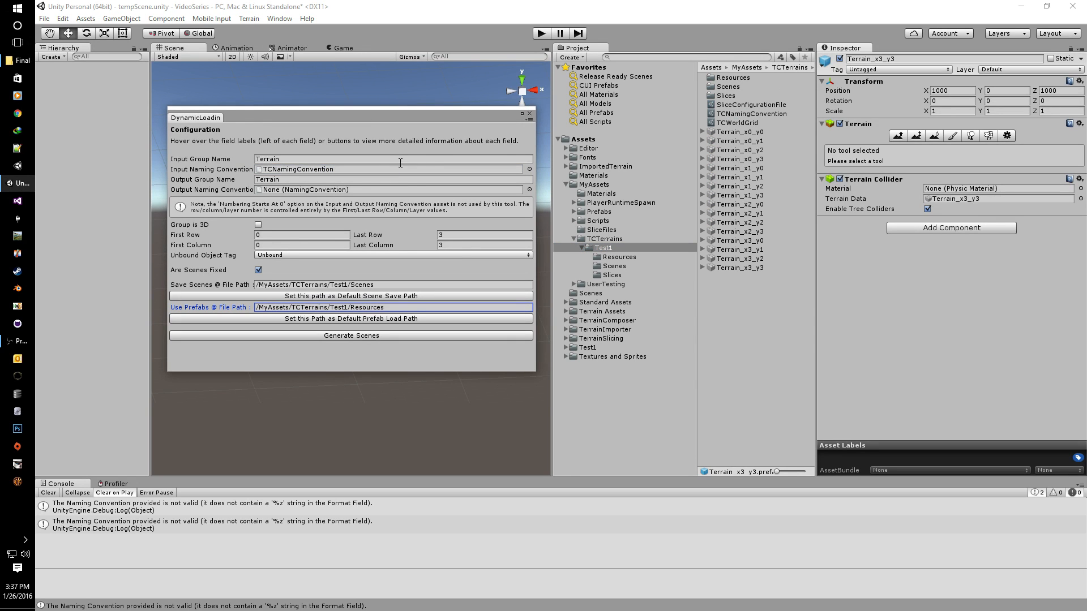
left_click_drag(731, 114, 362, 191)
left_click_drag(332, 116, 338, 93)
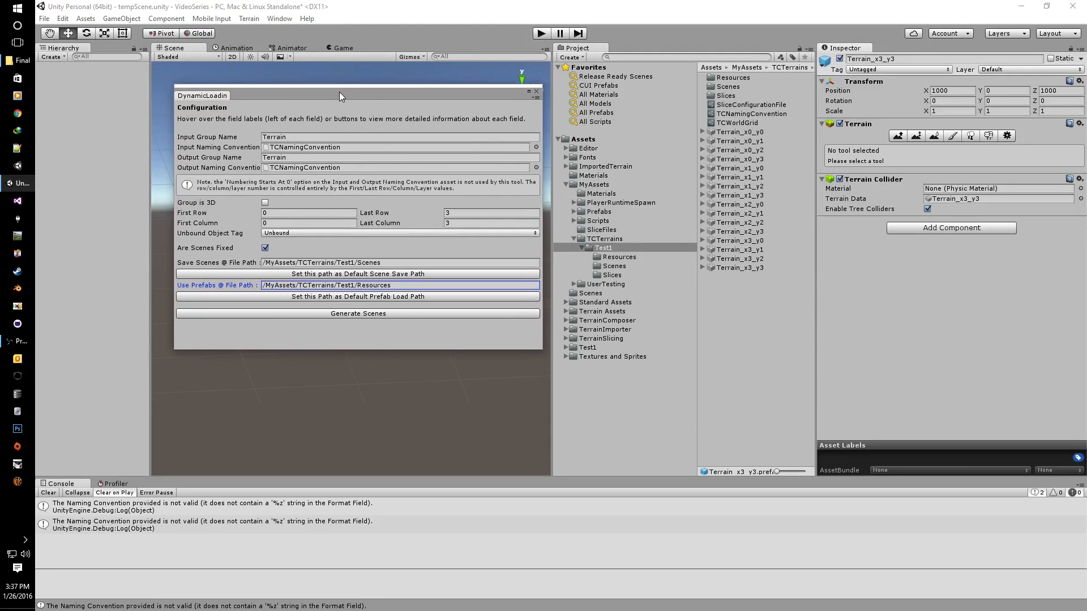
left_click(358, 313)
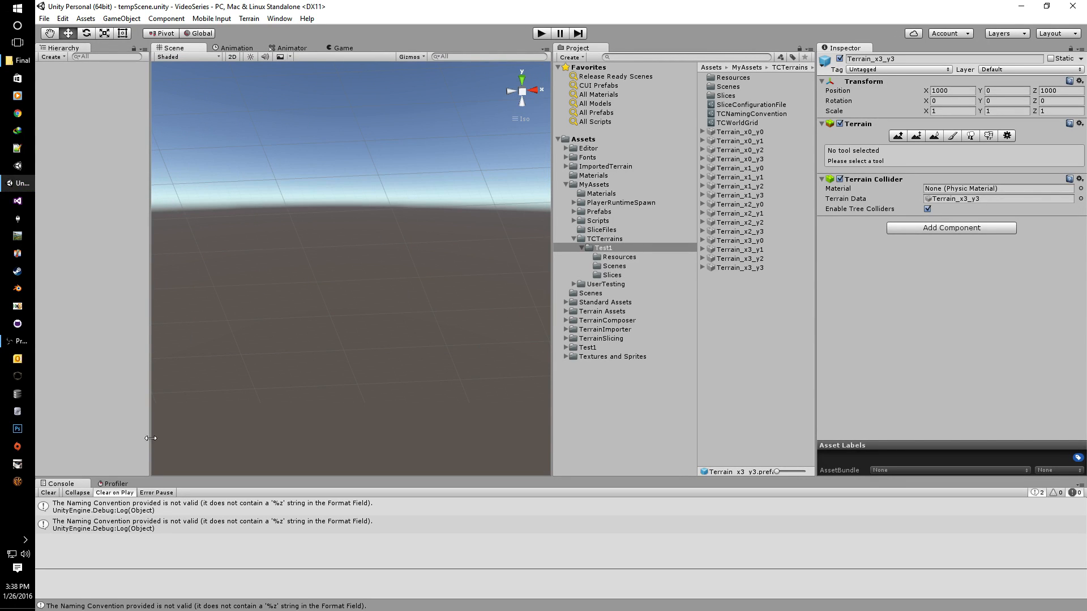
Step: Clear the console, then open and close the Dynamic Loading Kit scene generation settings
left_click(49, 493)
left_click(85, 19)
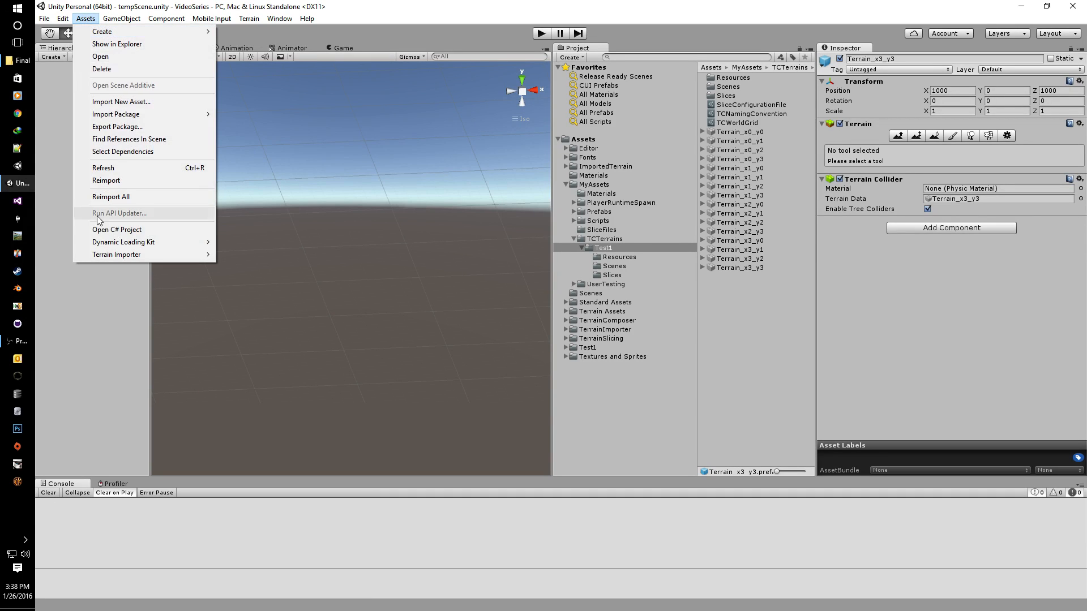
mouse_move(105, 244)
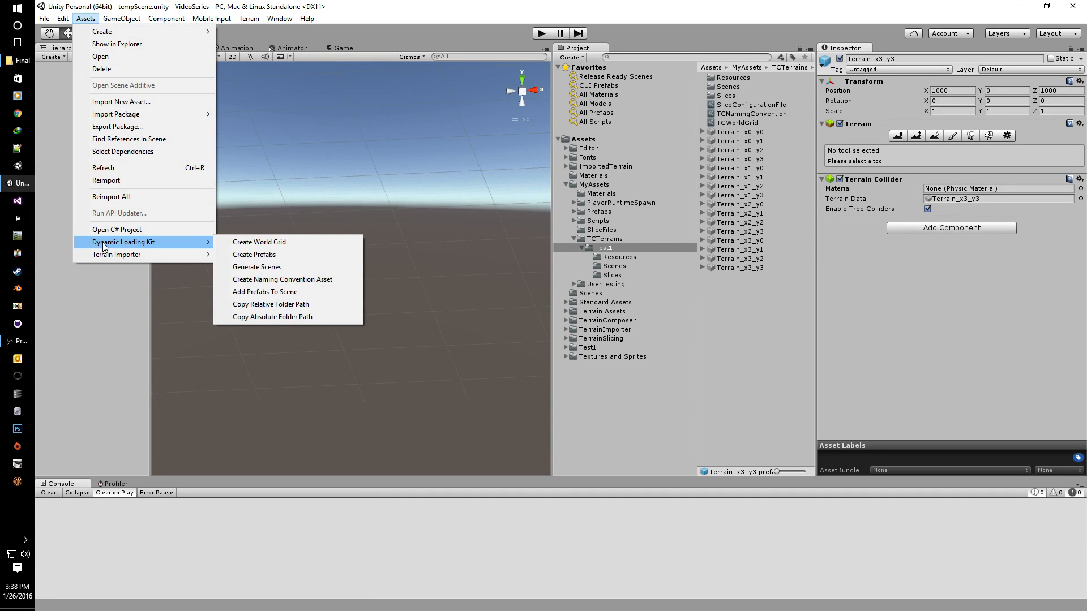
left_click(260, 268)
left_click_drag(427, 226, 250, 93)
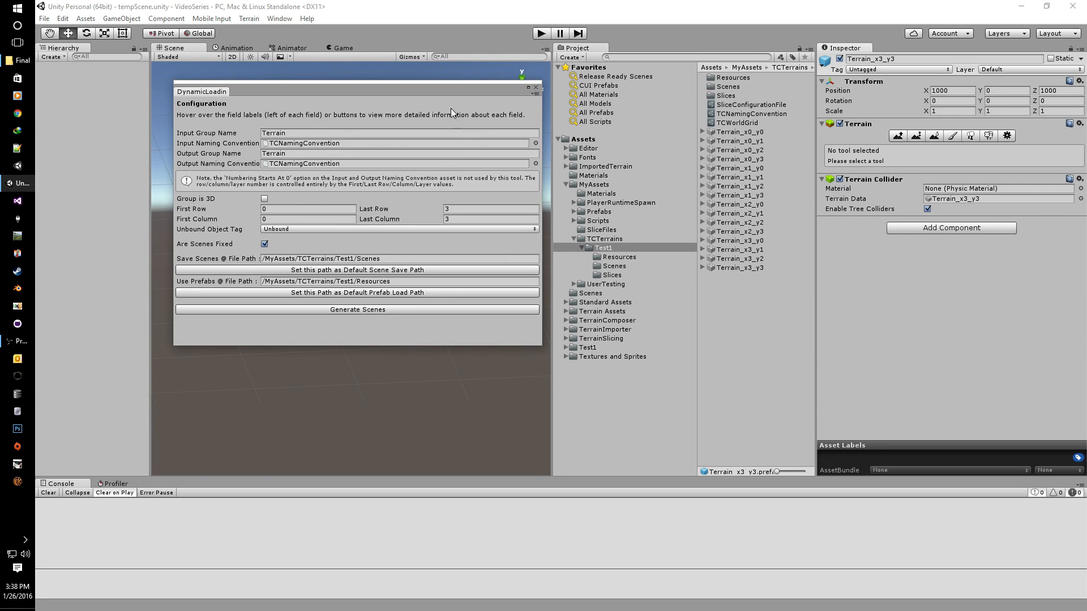
left_click_drag(427, 86, 443, 125)
left_click(552, 126)
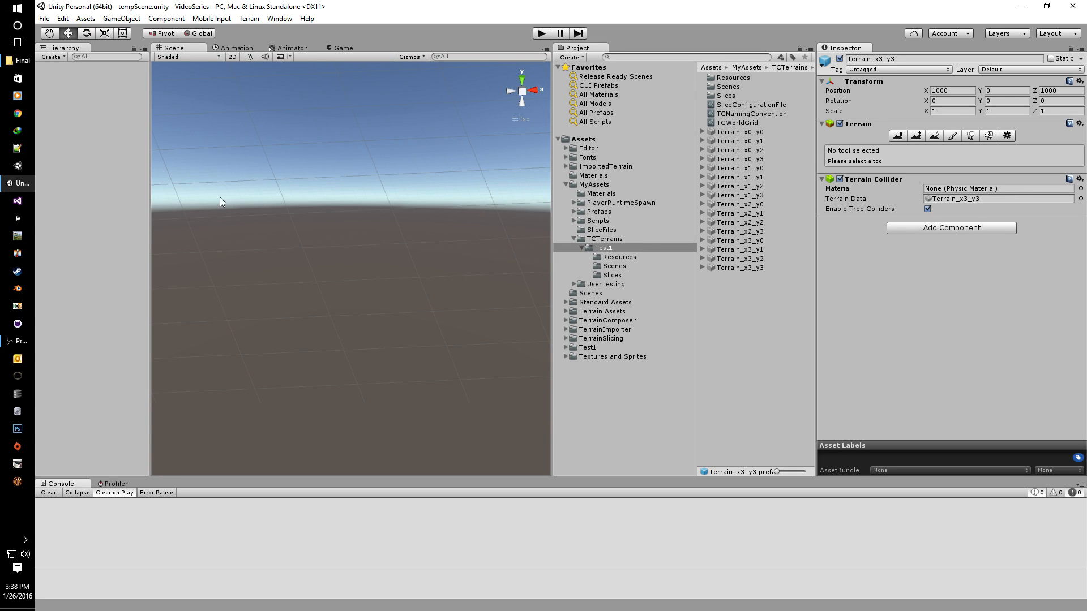
Step: Reopen the settings, toggle Group is 3D on then off, and reassign TCNamingConvention to input and output
left_click(86, 18)
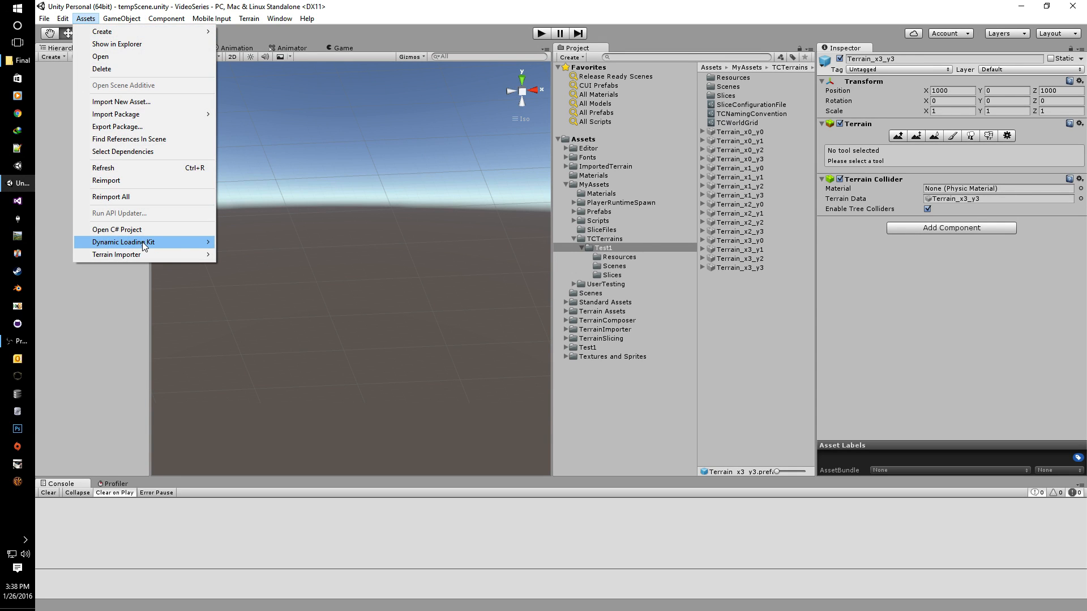
mouse_move(149, 242)
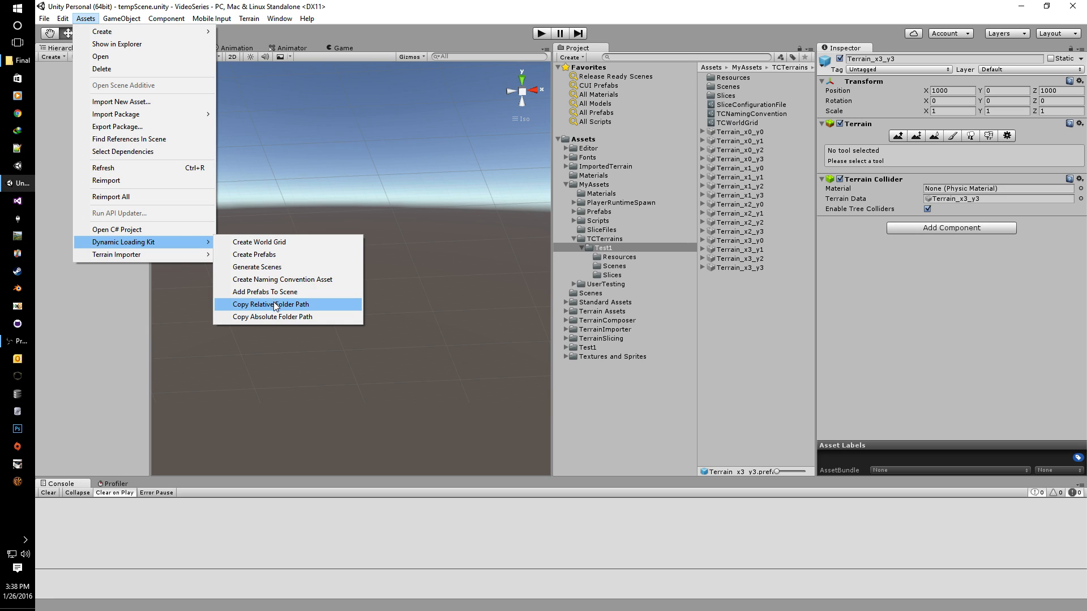
left_click(271, 267)
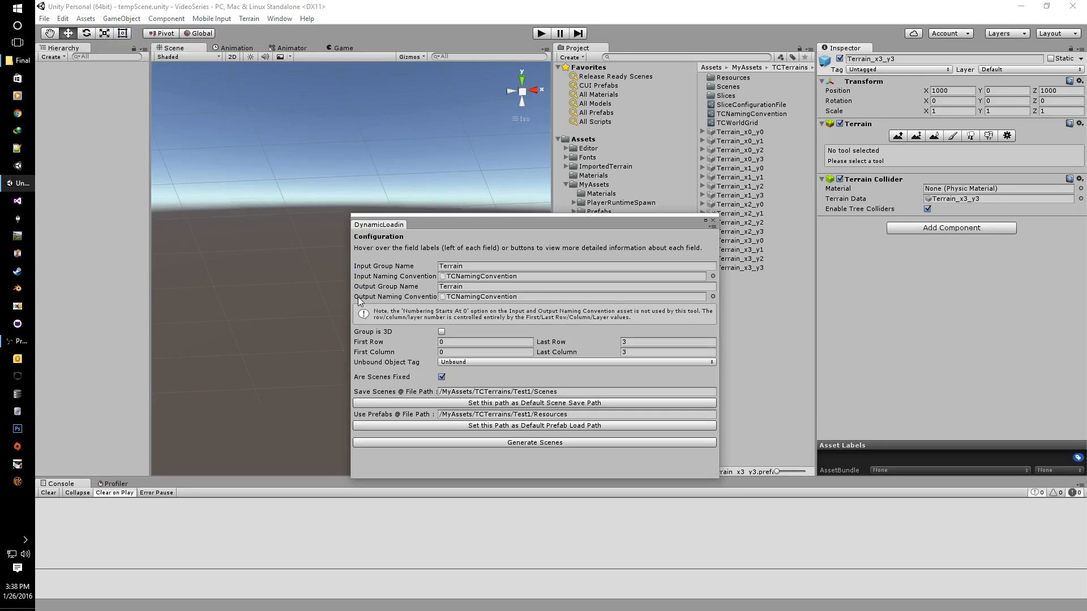
left_click_drag(454, 227, 300, 171)
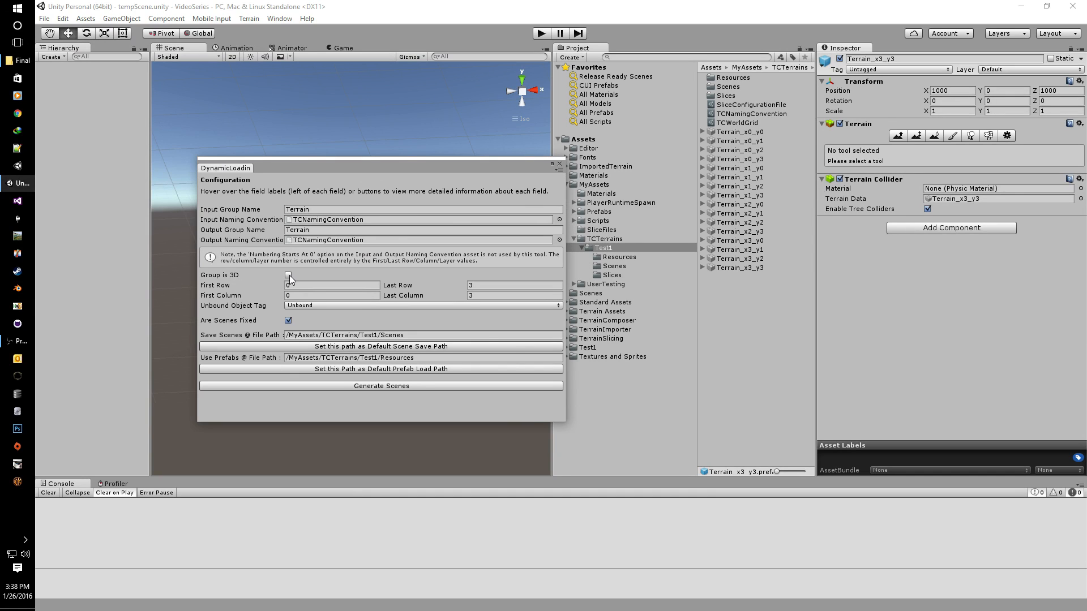
left_click(288, 276)
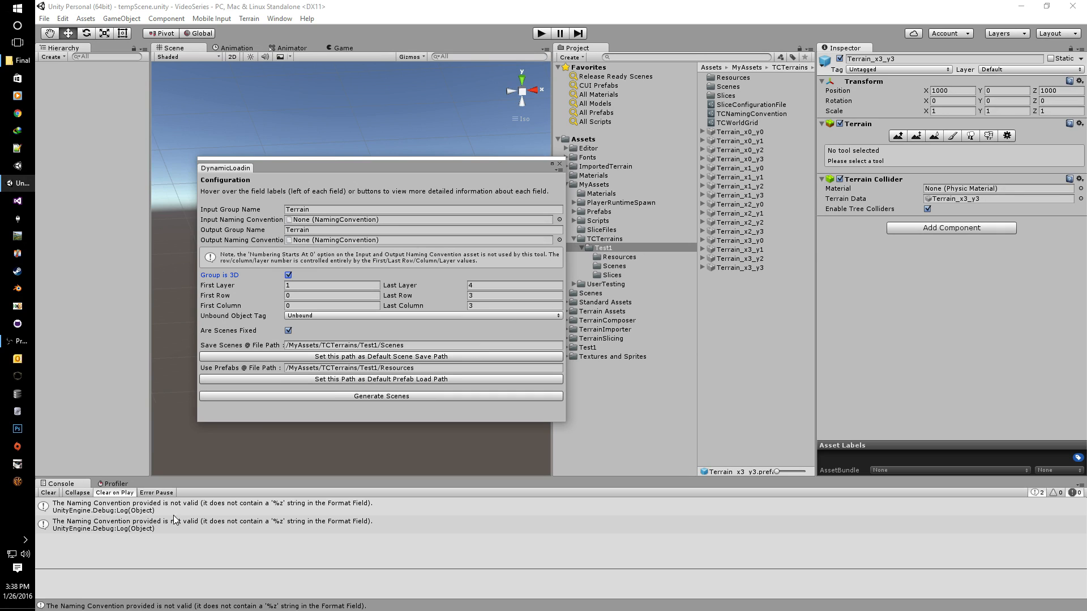
left_click(48, 492)
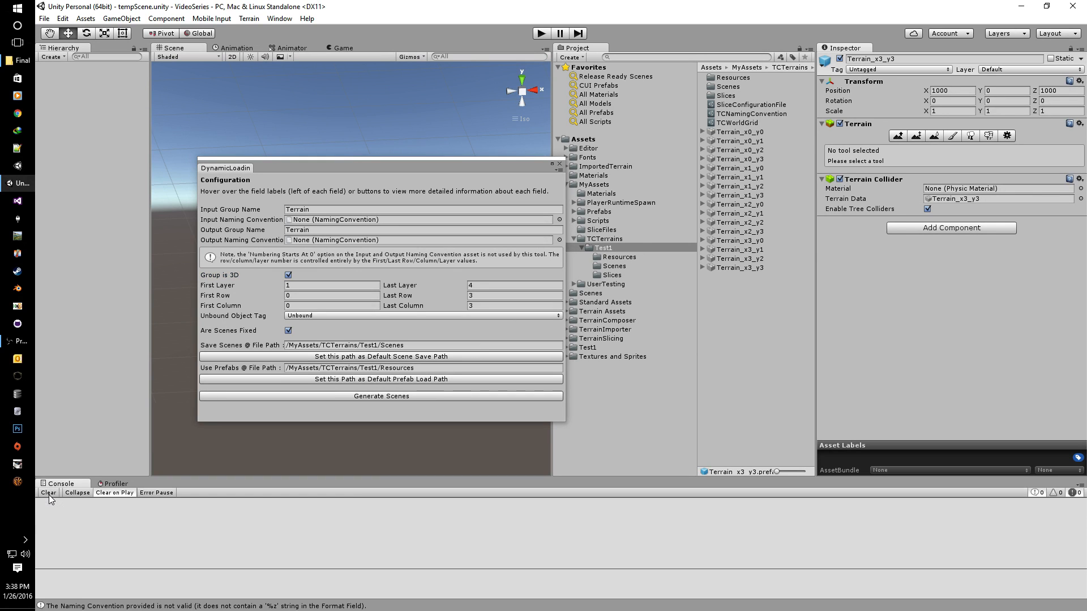
left_click(288, 275)
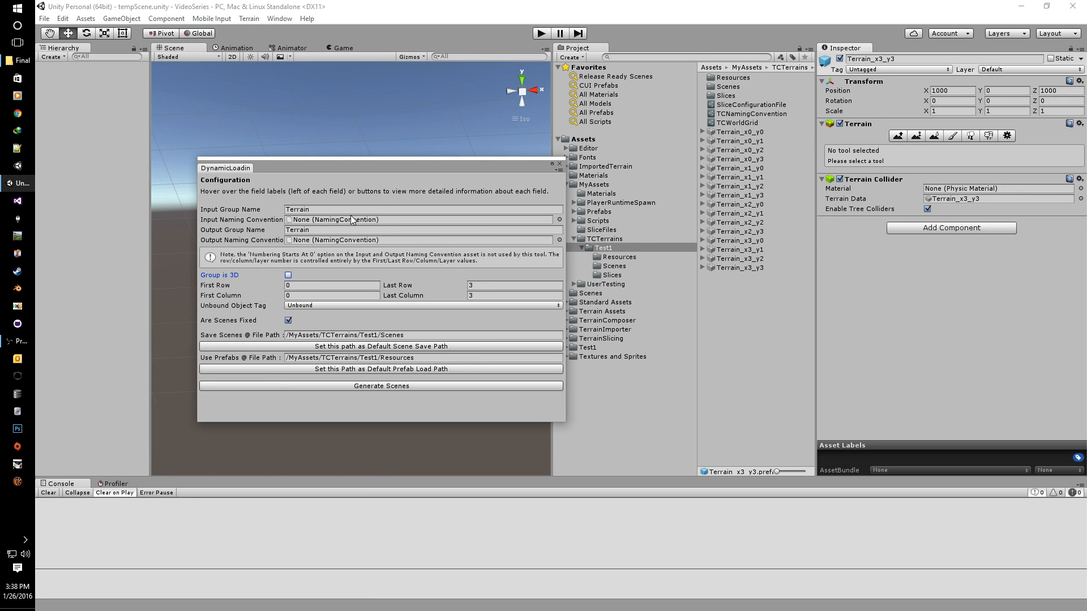
left_click_drag(745, 112, 426, 227)
left_click_drag(733, 113, 398, 243)
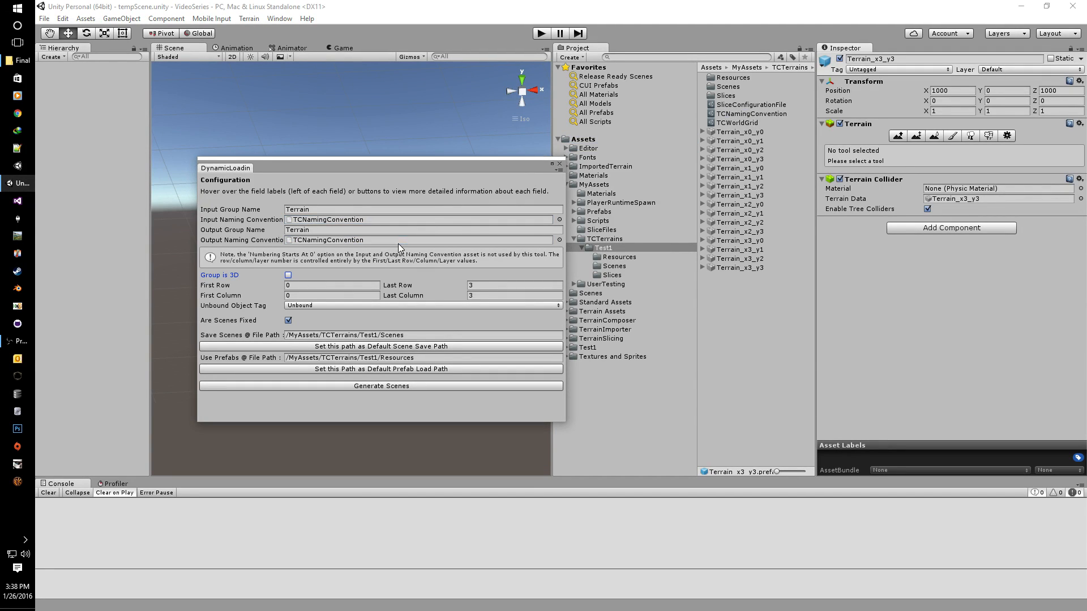
left_click(560, 164)
Step: Open the generated Terrain_x0_y0 scene, switch to a top-down view, and select the terrain
left_click(611, 266)
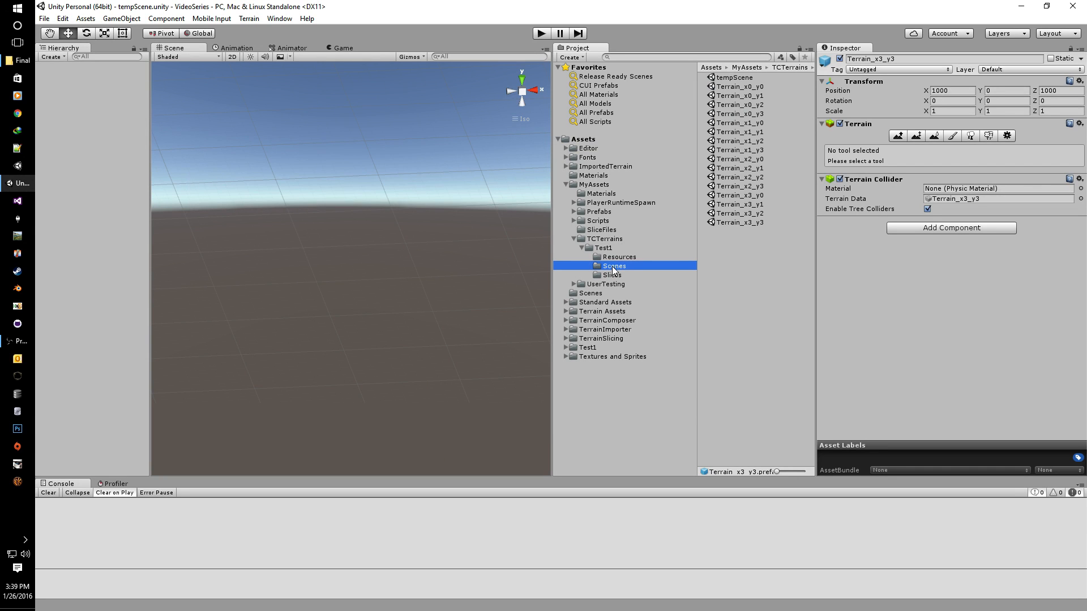
double_click(737, 88)
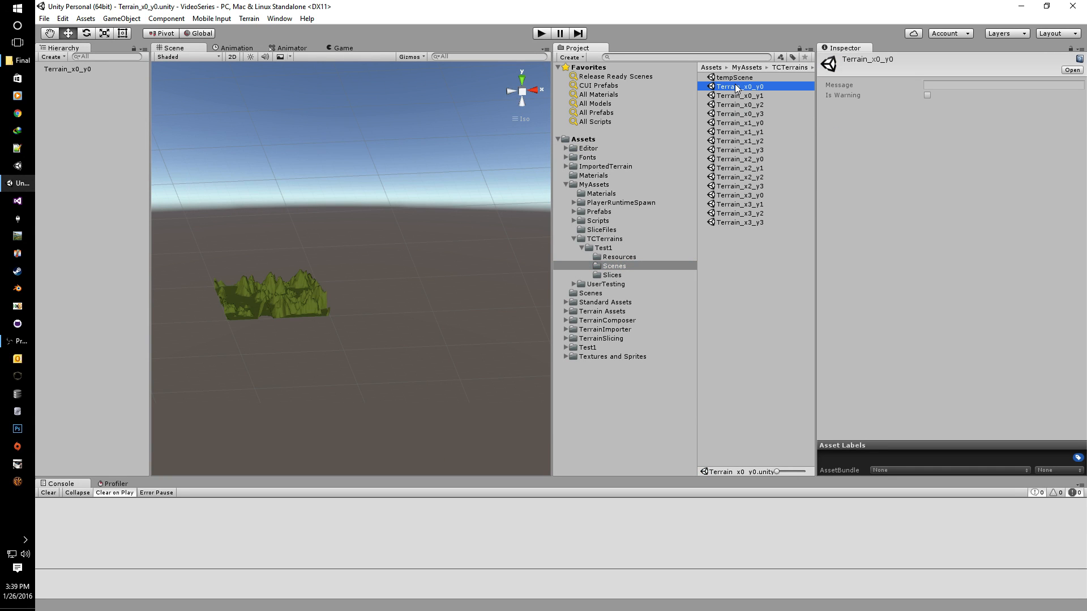
right_click_drag(351, 287, 294, 355)
middle_click_drag(294, 354, 358, 300)
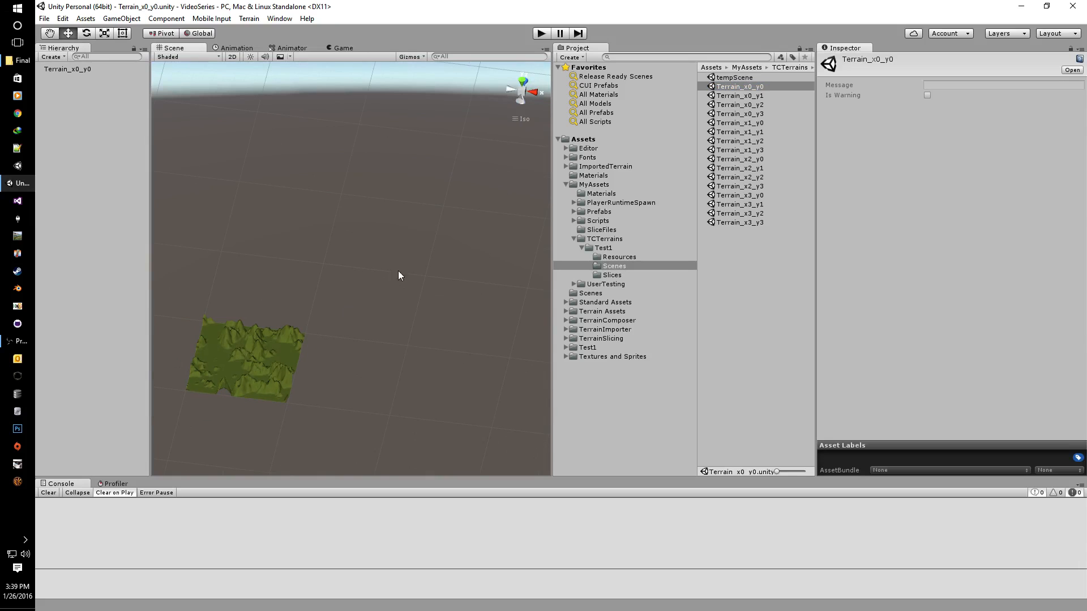
left_click(522, 81)
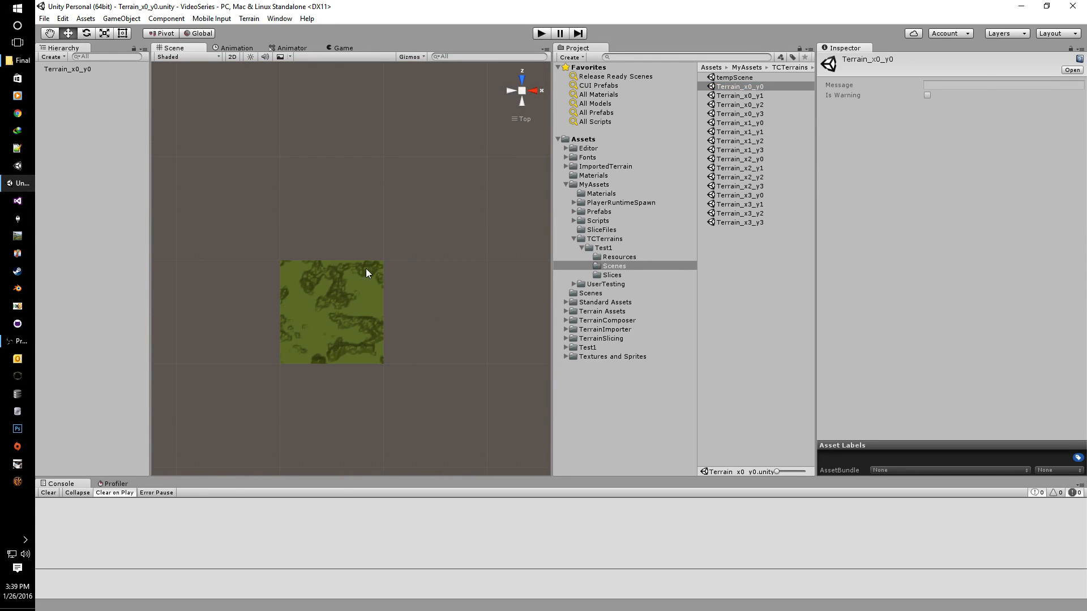
left_click(341, 316)
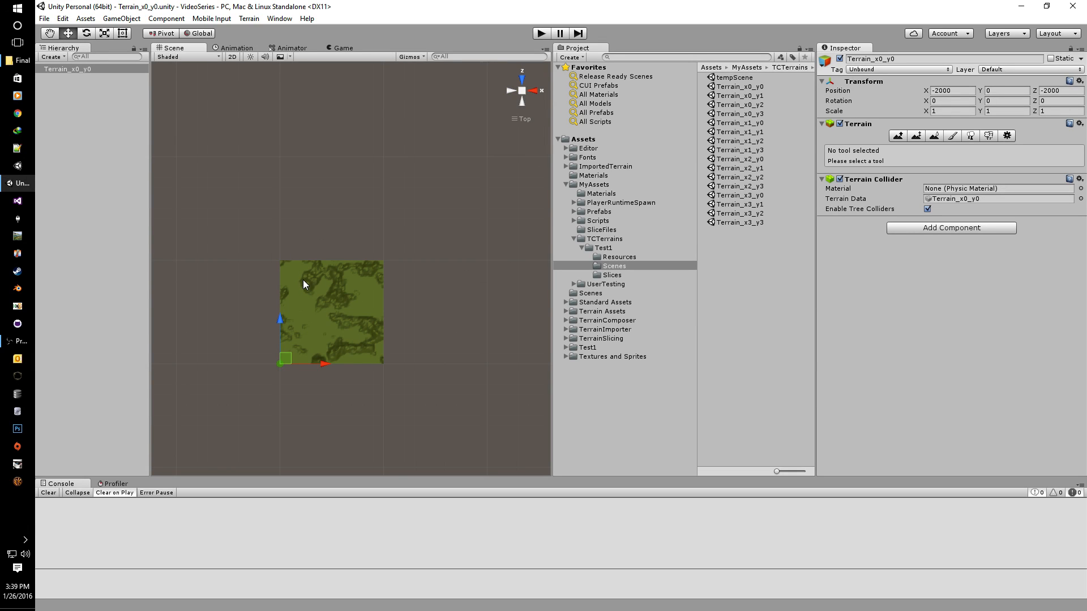
Step: Check the terrain's tag list, leaving it tagged Unbound
left_click(871, 70)
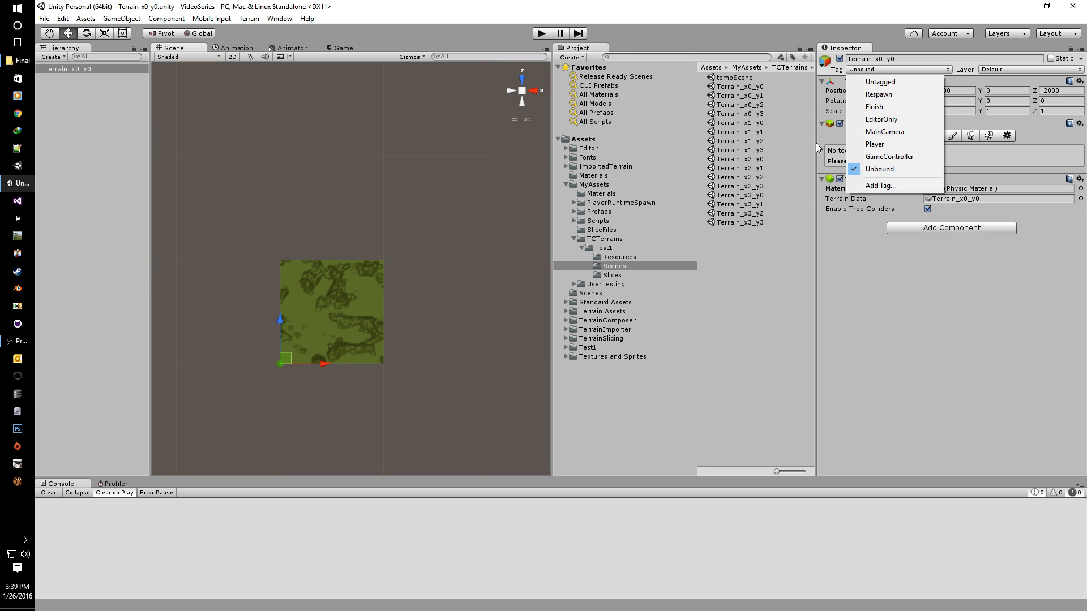
left_click(485, 8)
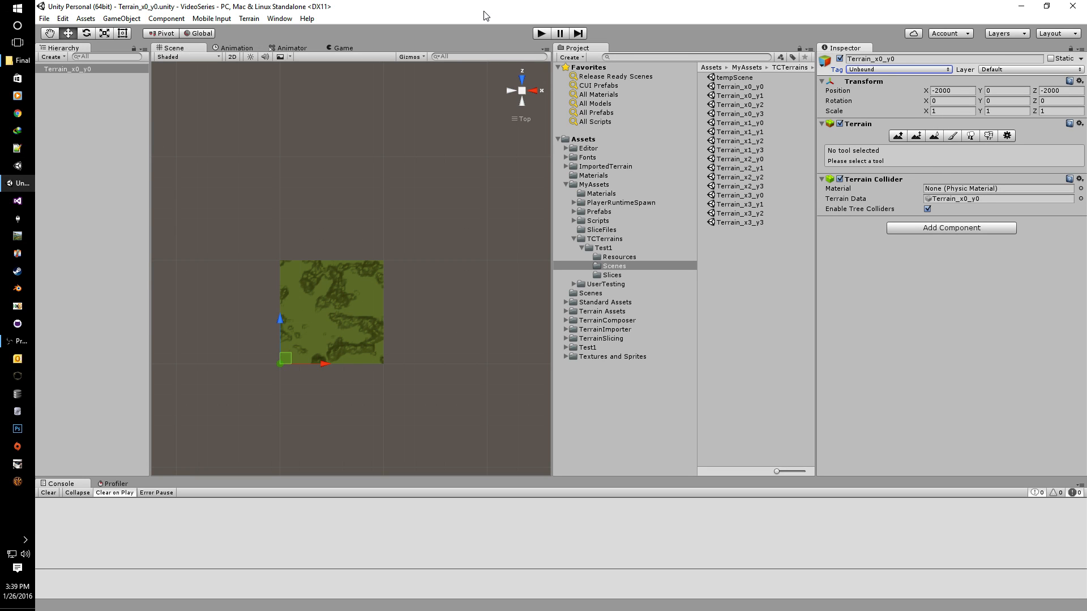
left_click(45, 18)
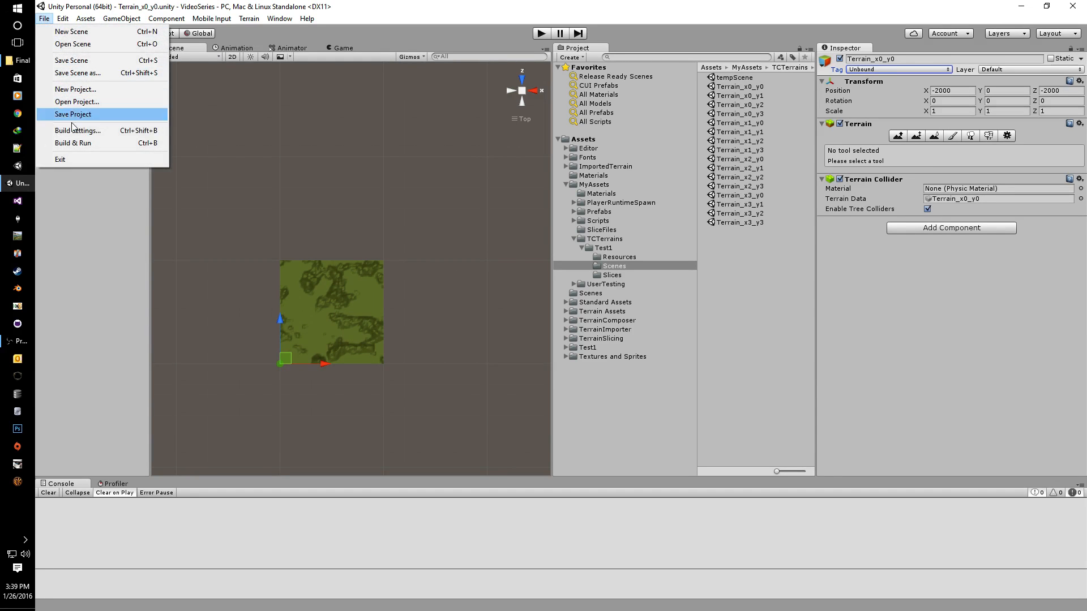
Step: Confirm Terrain_x0_y0 through Terrain_x3_y3 are listed in Build Settings, then open the empty tempScene
left_click(50, 116)
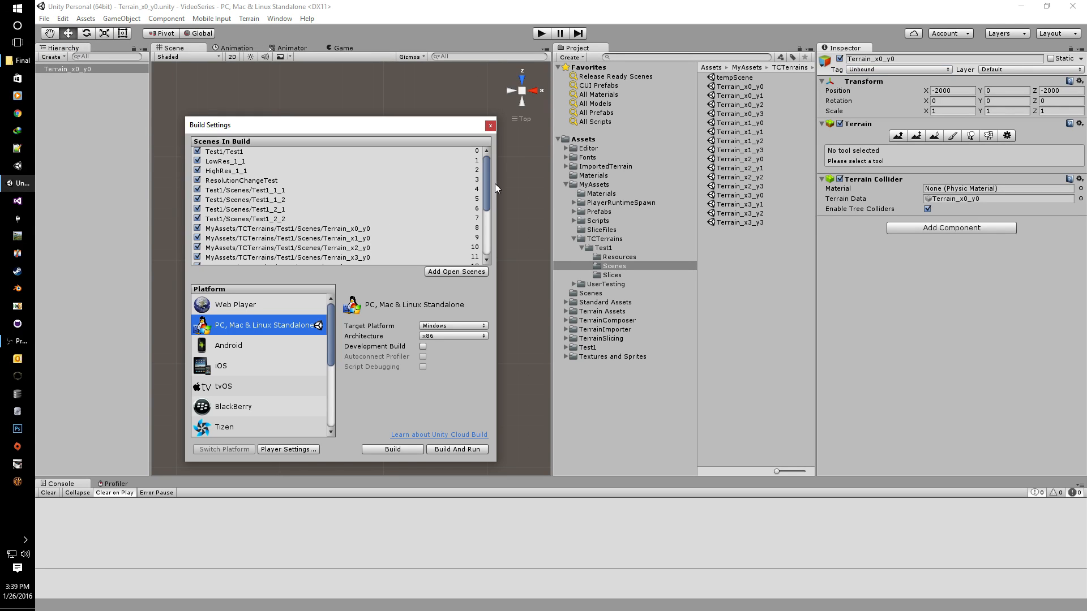
left_click_drag(484, 186, 490, 145)
left_click(490, 125)
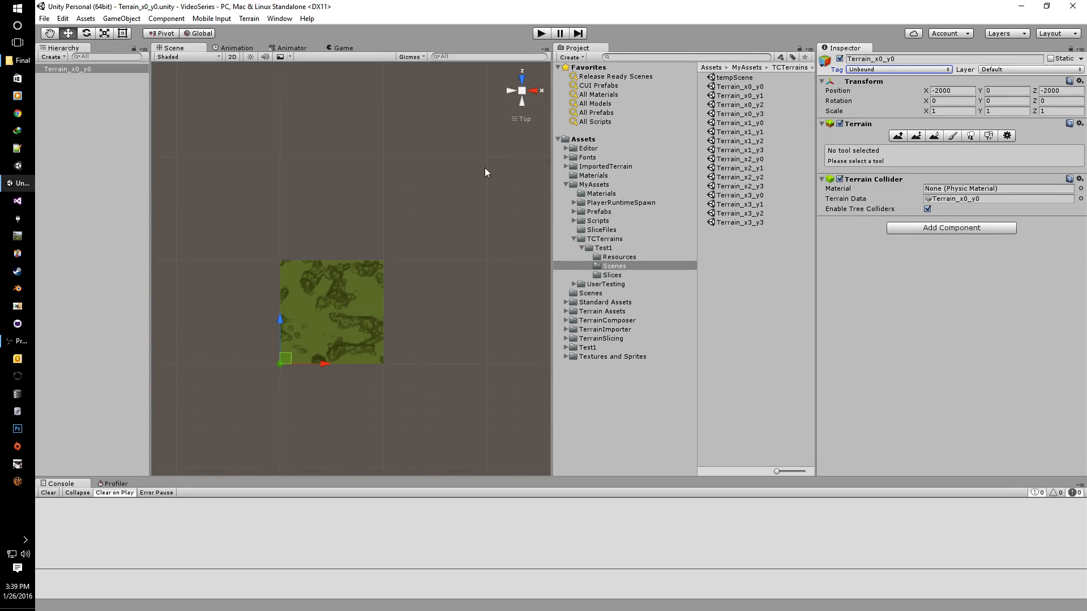
double_click(718, 80)
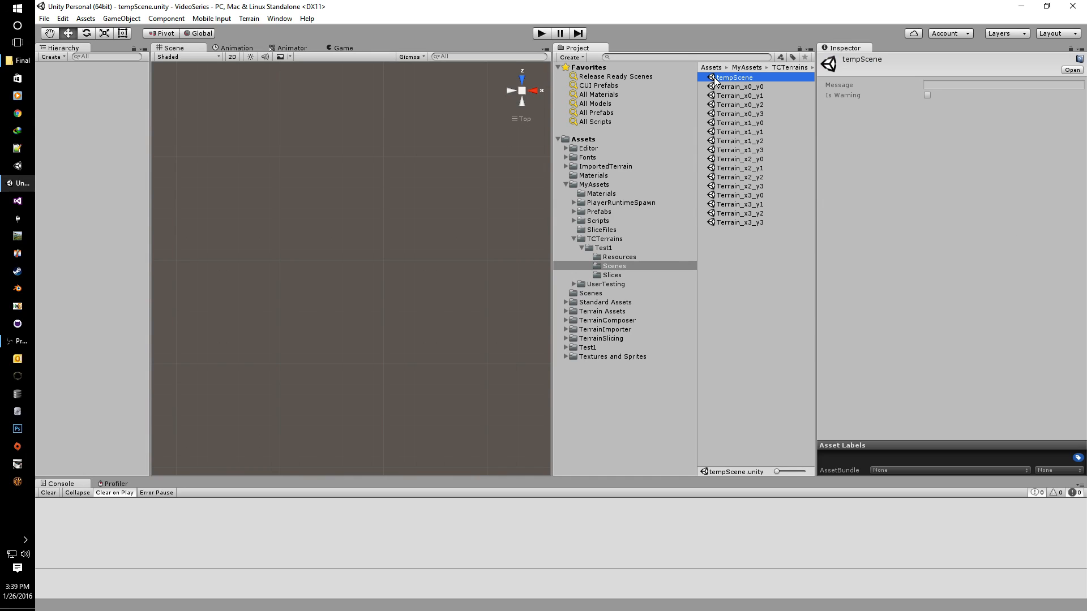
left_click(44, 19)
Step: Regenerate the terrain scenes with Dynamic Loading Kit's Generate Scenes, Are Scenes Fixed unchecked
mouse_move(86, 19)
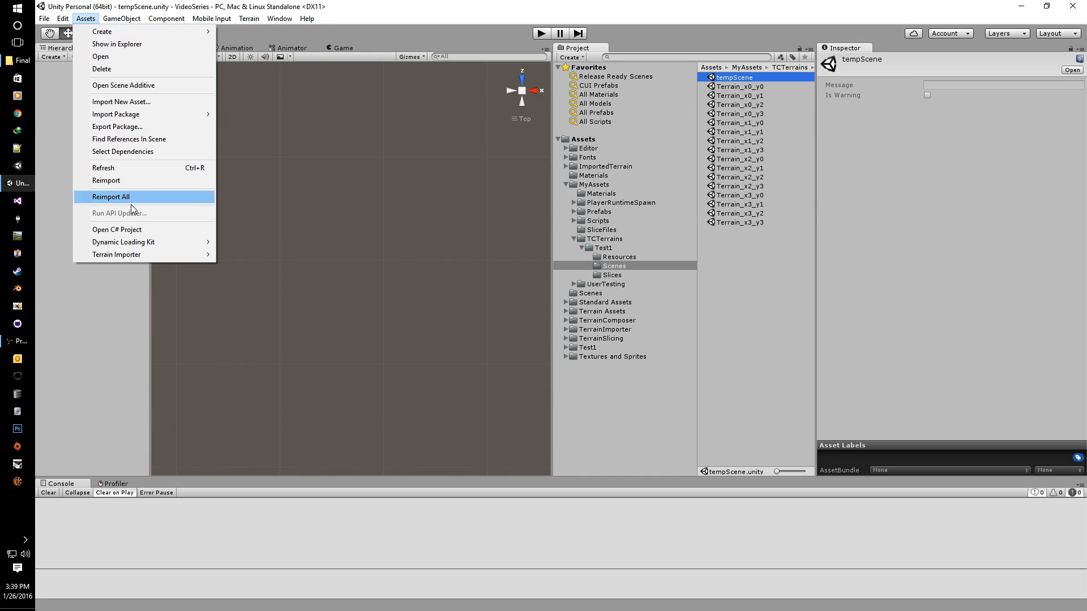
mouse_move(141, 243)
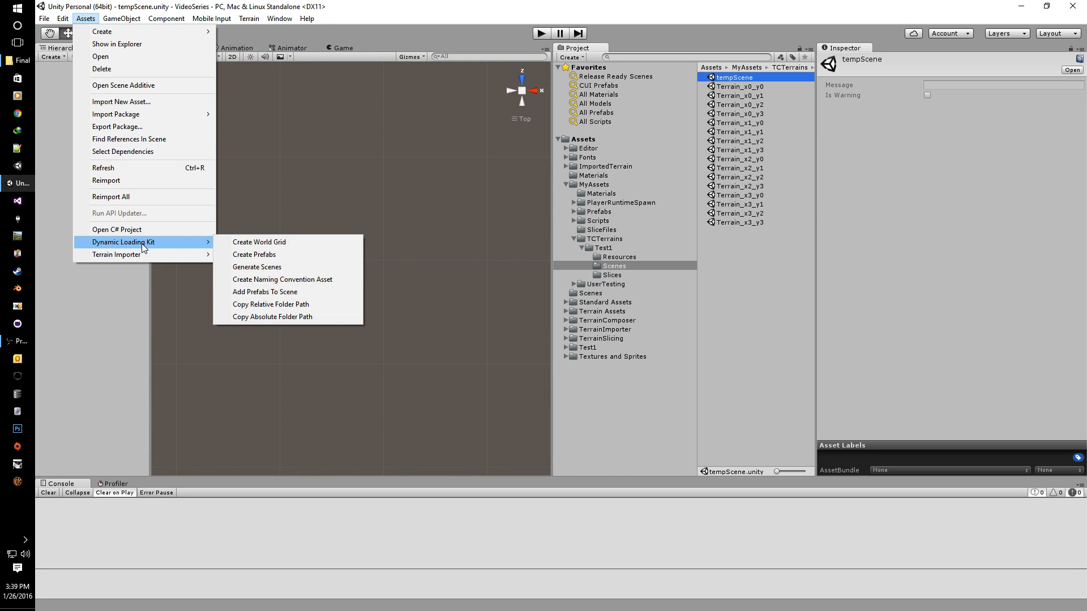
left_click(260, 269)
left_click_drag(458, 213, 322, 110)
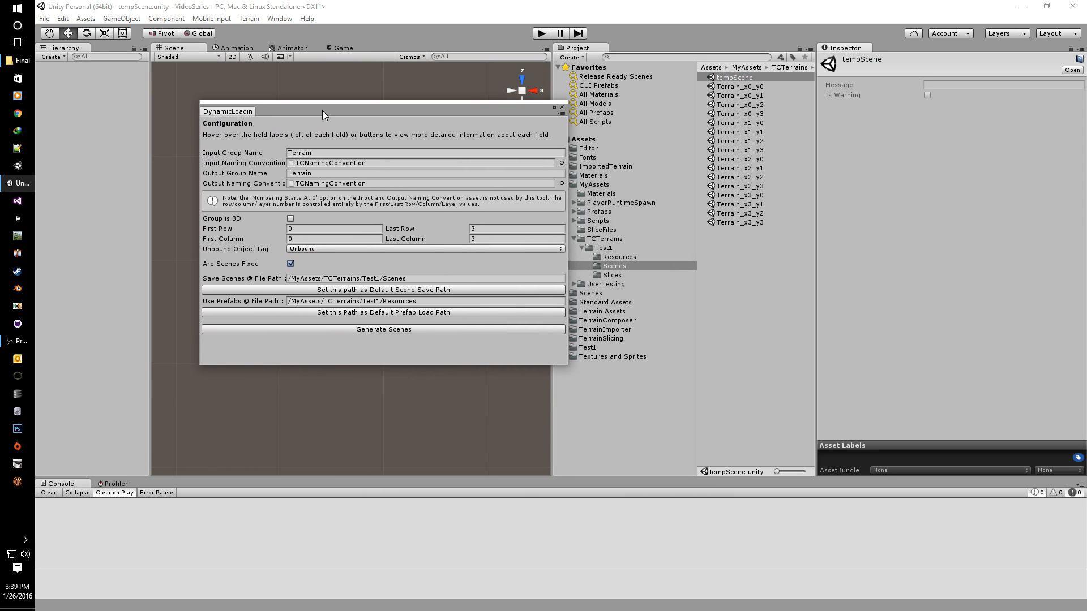
left_click(289, 264)
left_click(362, 328)
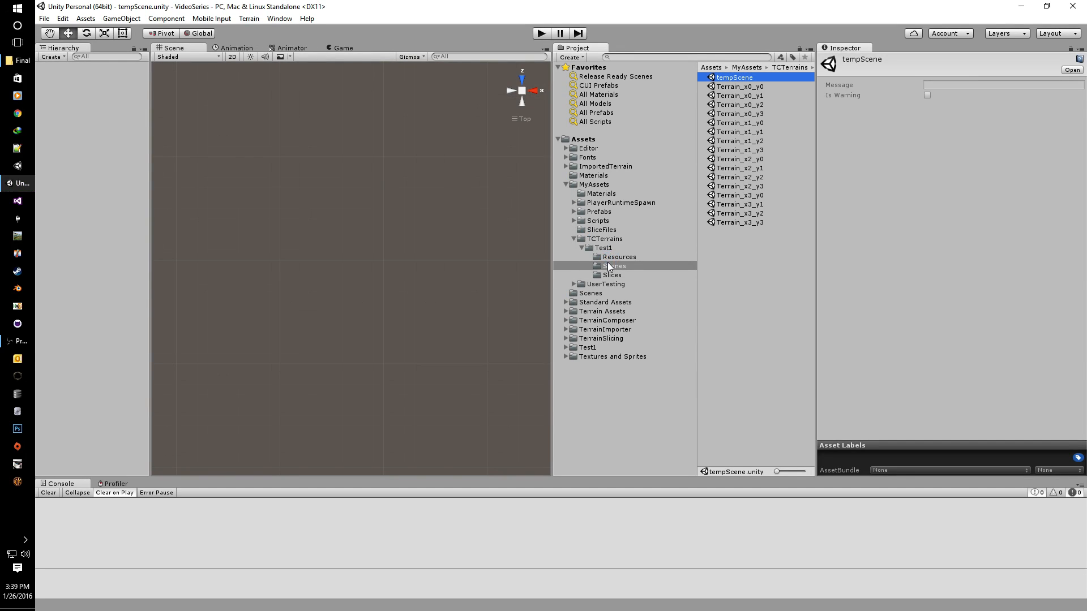
left_click(609, 264)
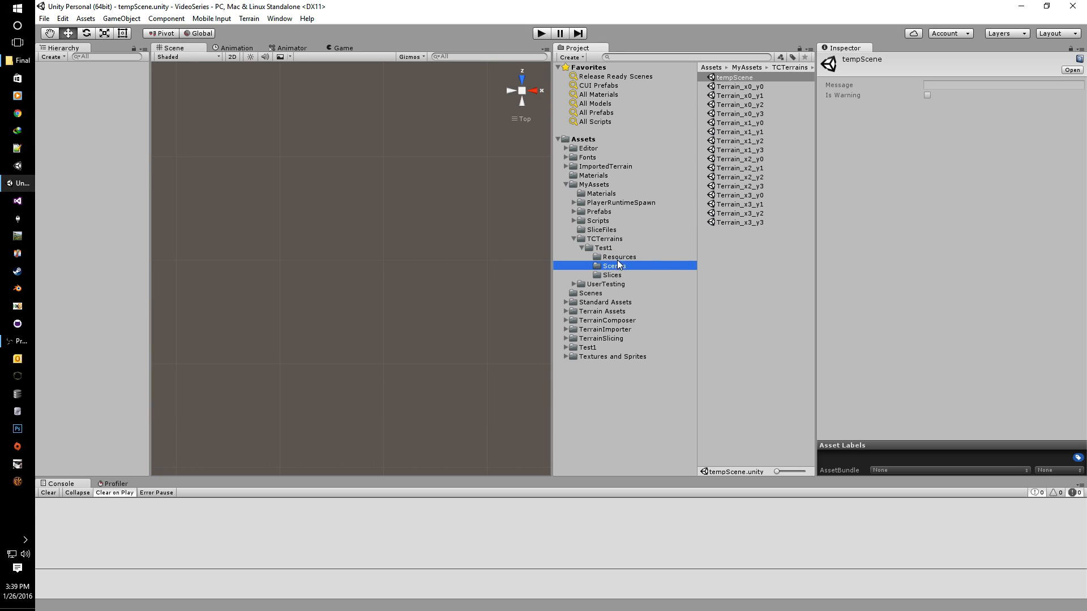
left_click(732, 84)
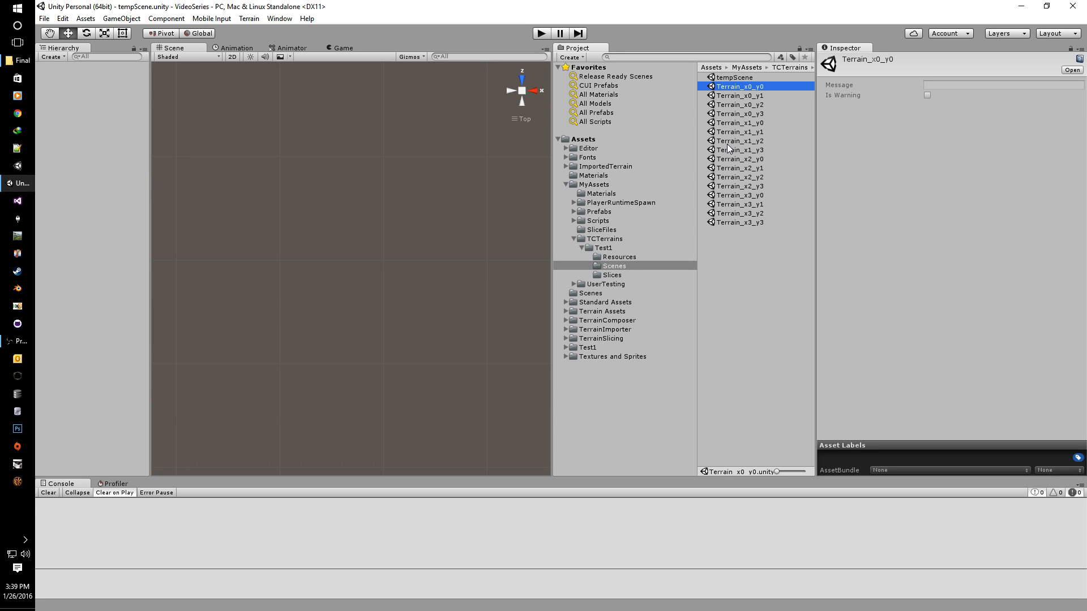
left_click(44, 19)
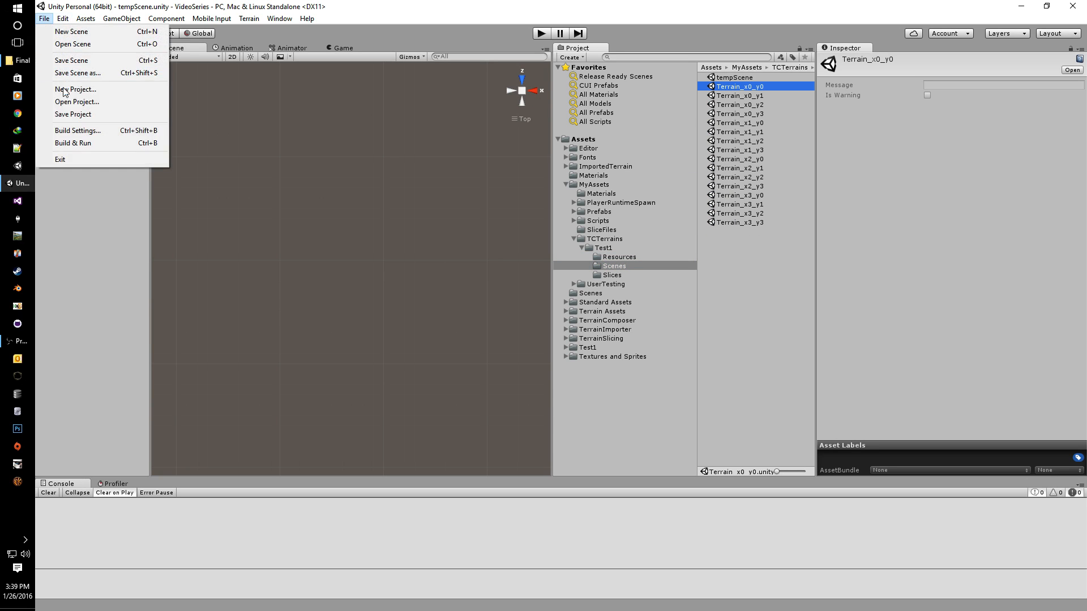
left_click(85, 131)
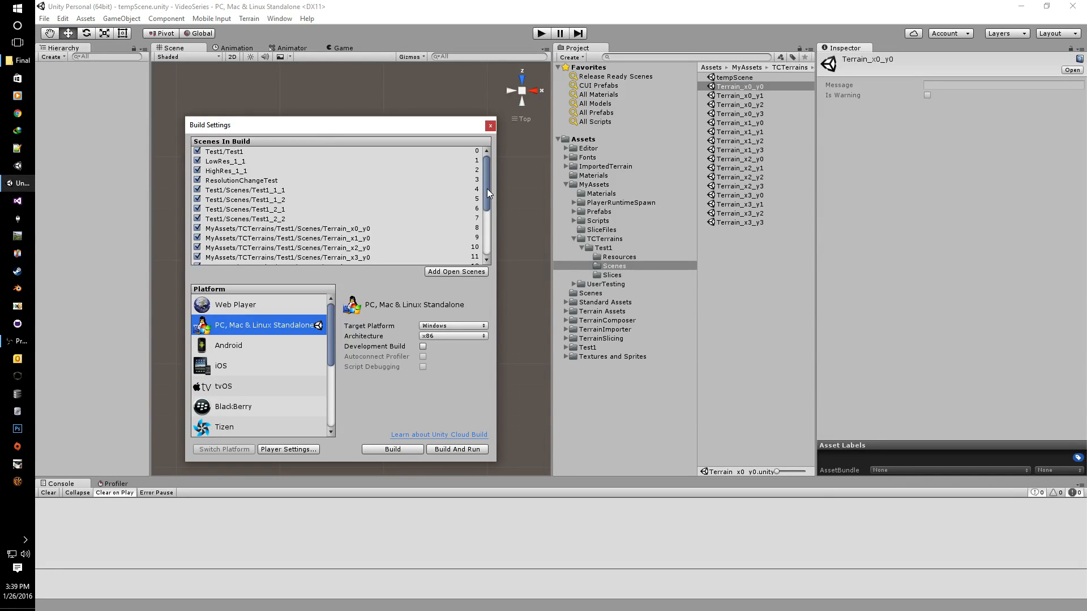
left_click_drag(487, 189, 491, 234)
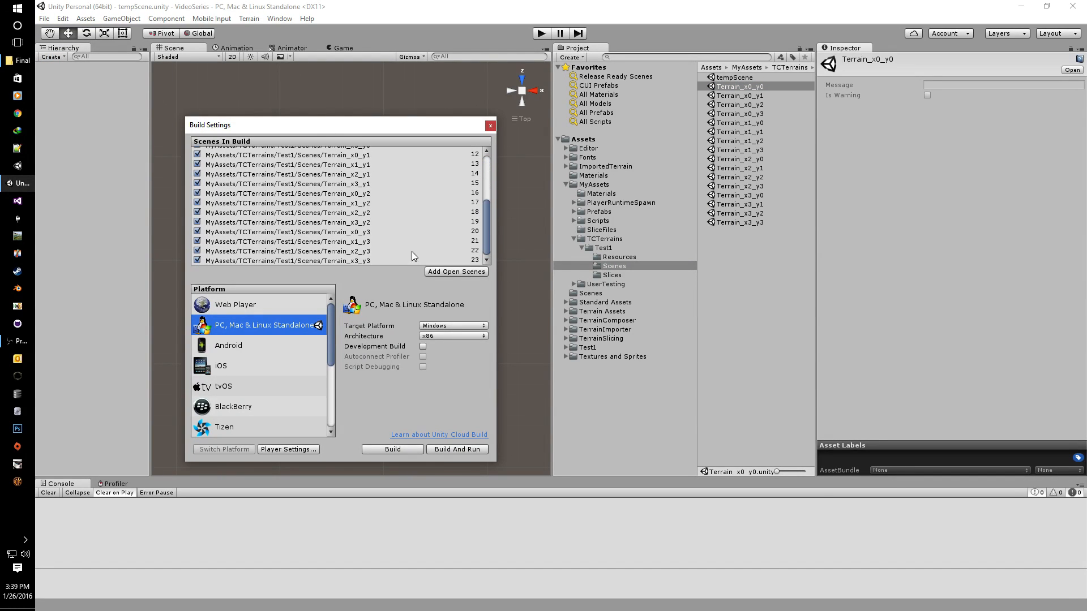
left_click(368, 260)
scroll(368, 249, "up", 5)
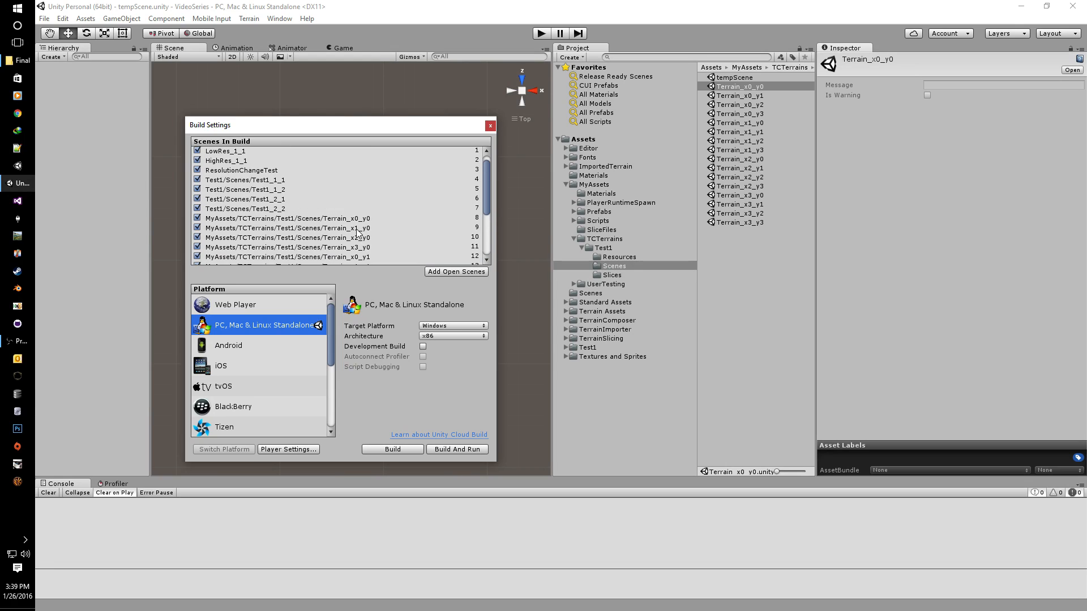
left_click(356, 222)
left_click_drag(356, 133, 358, 94)
scroll(368, 165, "down", 1)
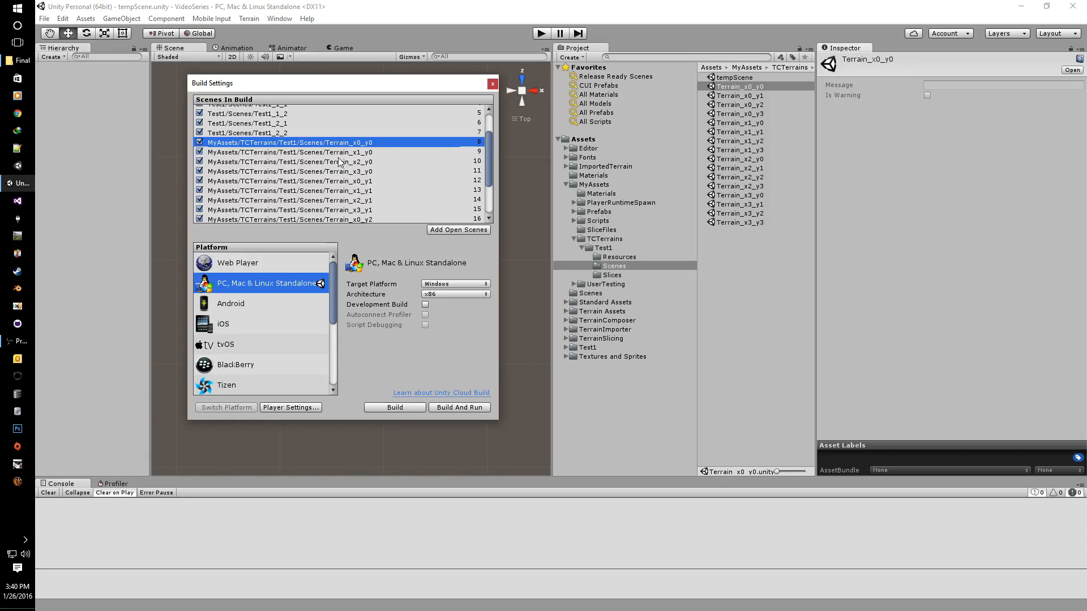
left_click(493, 83)
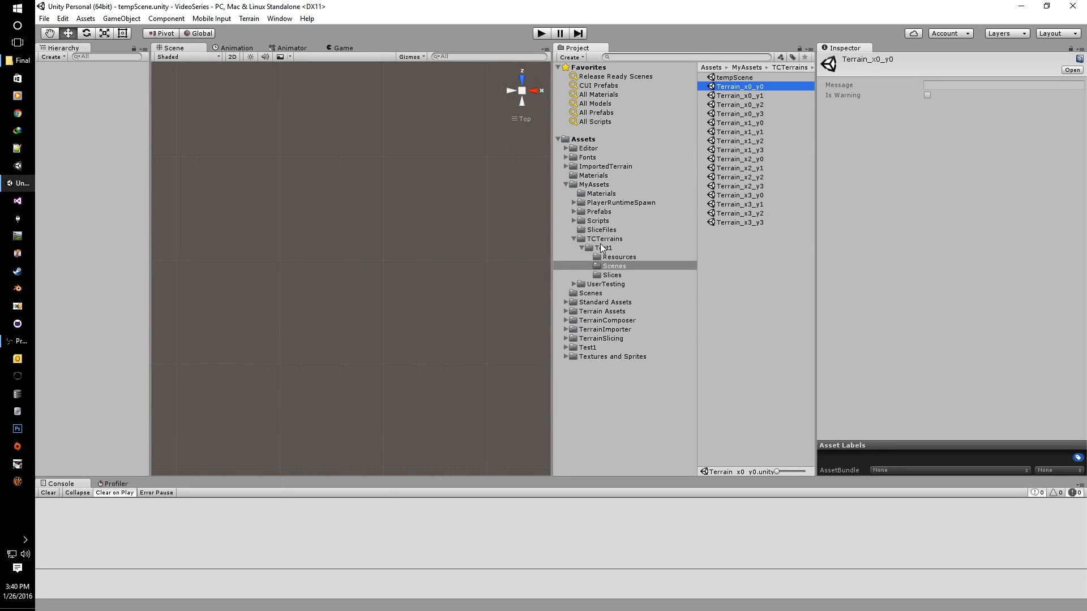
Step: Open Terrain_x0_y0, expand it, and confirm the parent object stays tagged Unbound
double_click(739, 88)
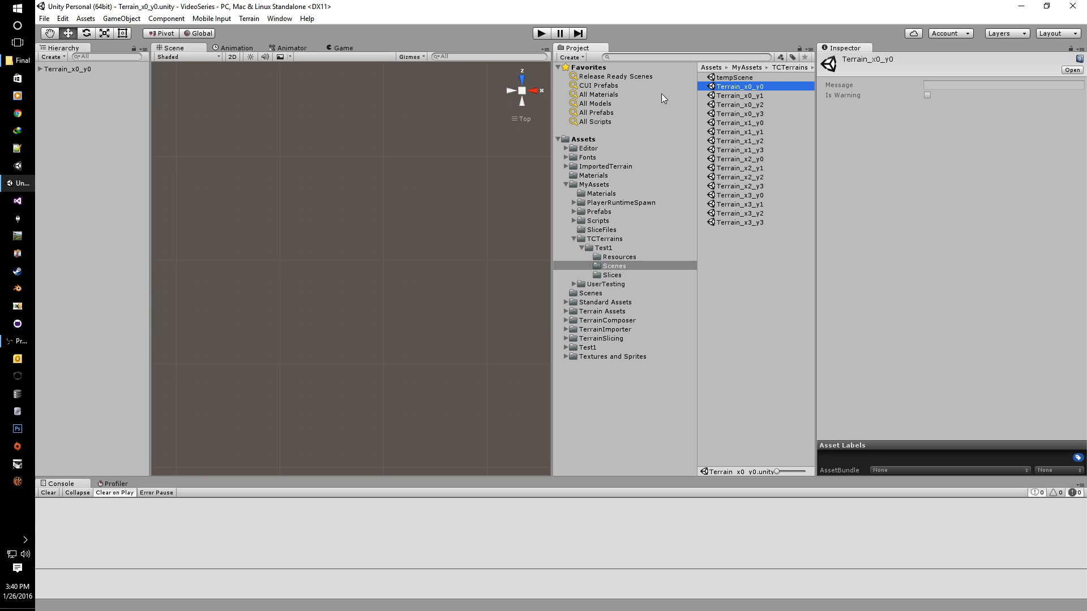
left_click(40, 69)
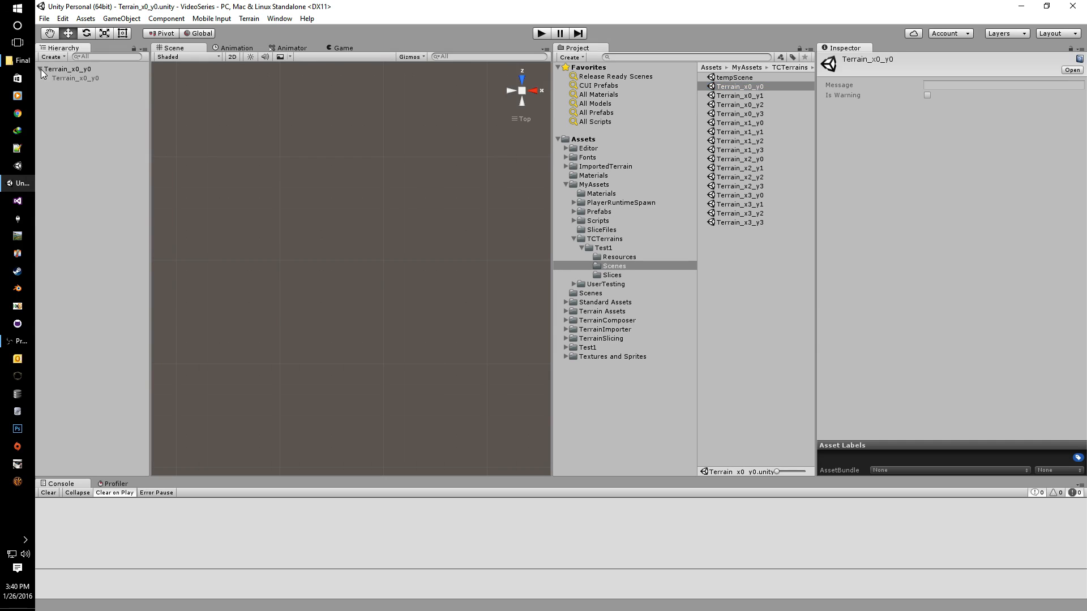
left_click(83, 69)
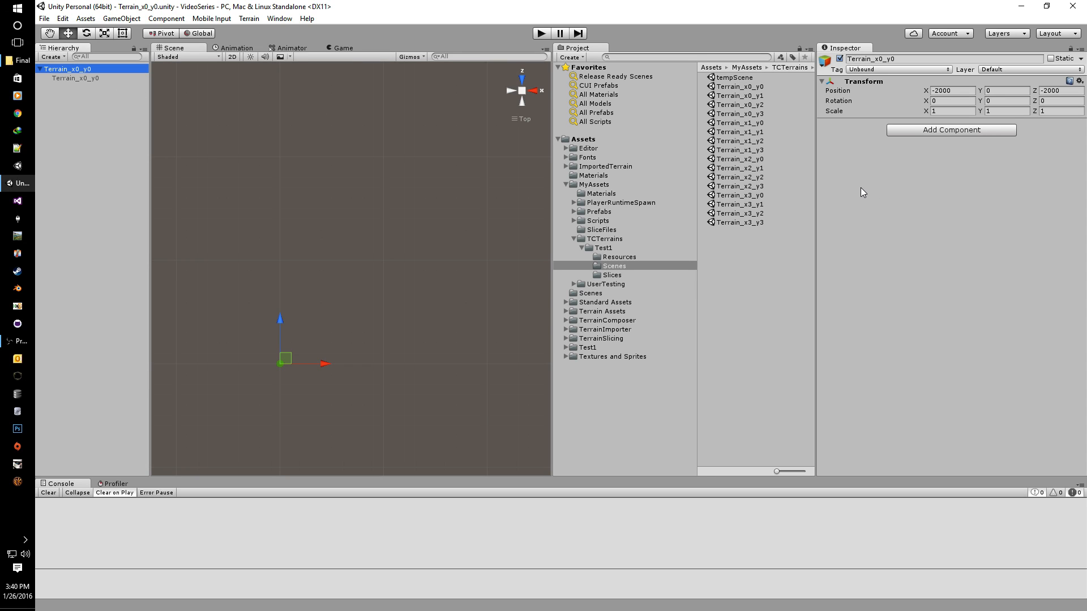
left_click(871, 70)
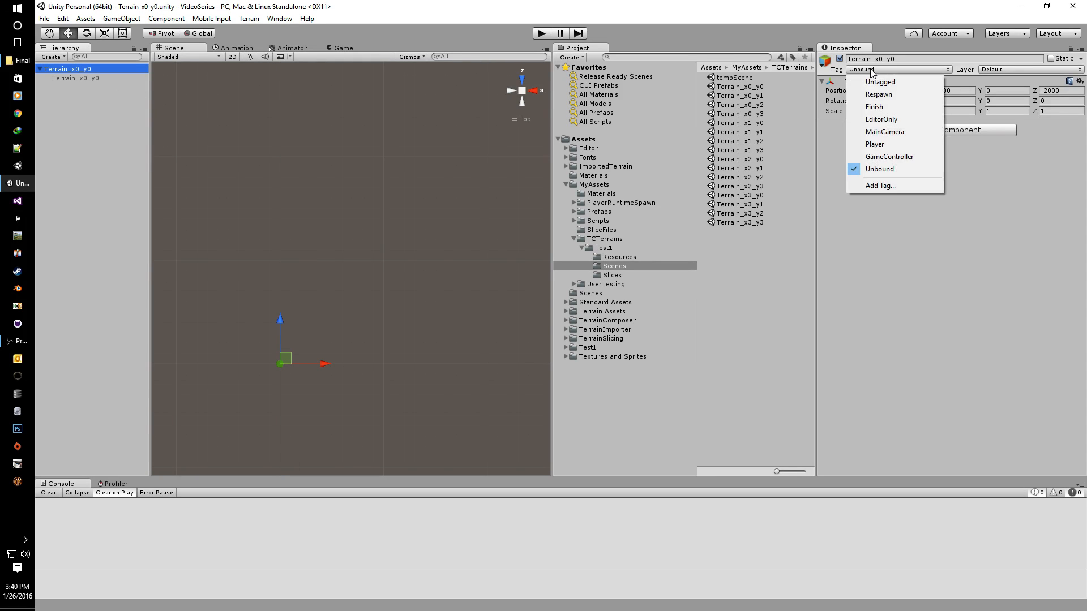
left_click(885, 170)
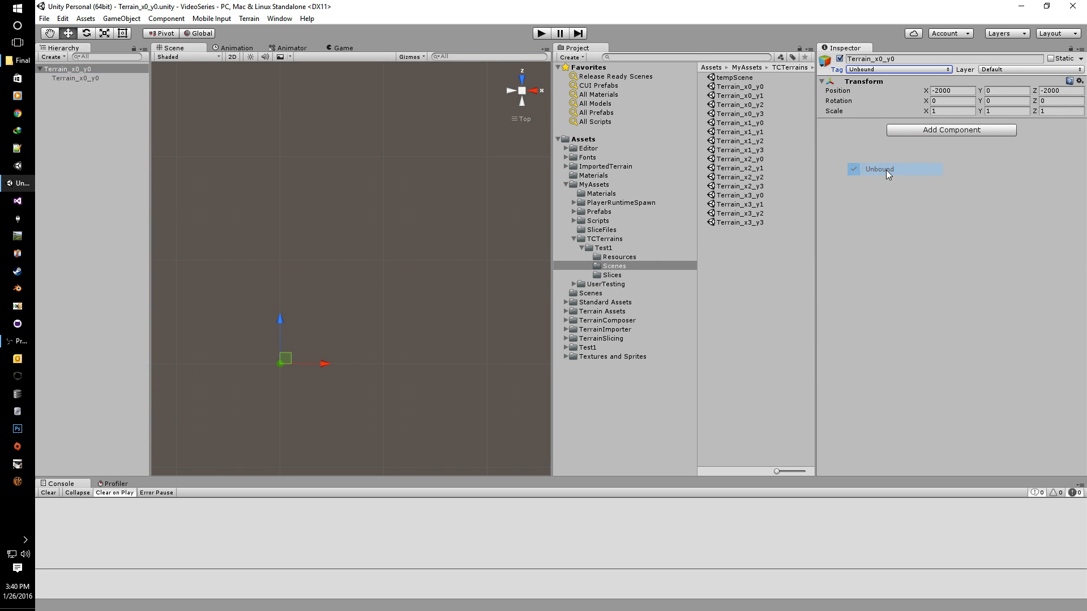
Step: Select the child terrain and toggle its active checkbox on then off, leaving it inactive
left_click(76, 78)
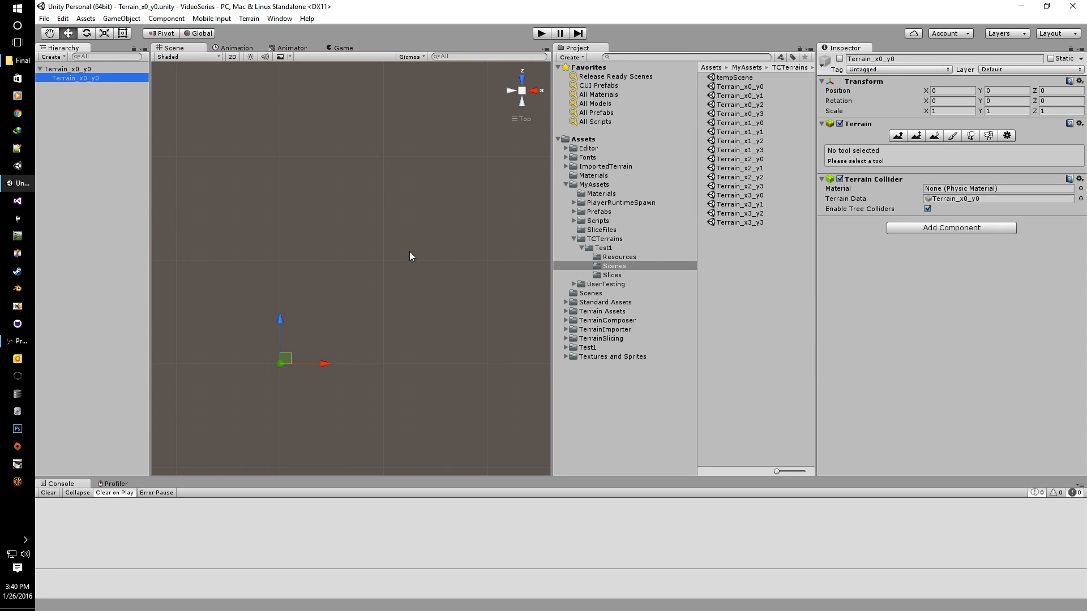
middle_click_drag(338, 338, 407, 255)
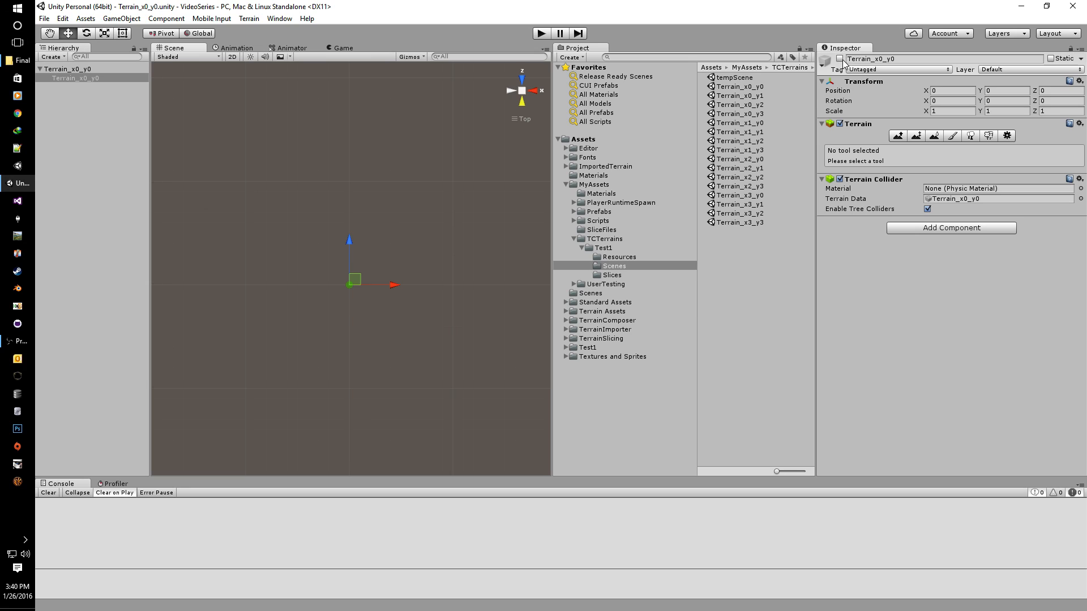
left_click(840, 59)
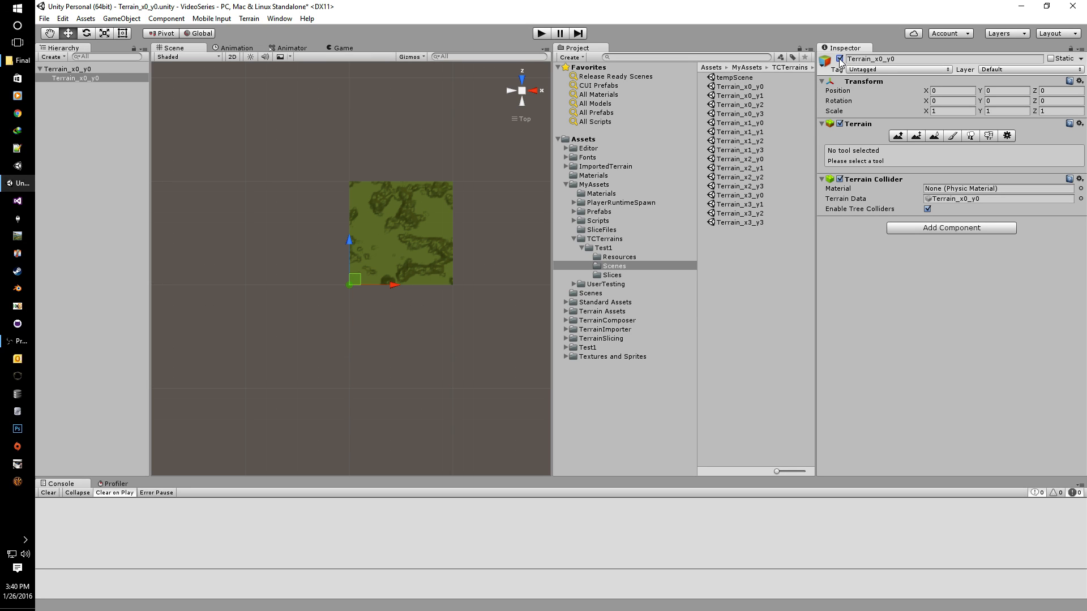
left_click(840, 58)
middle_click_drag(411, 213, 317, 241)
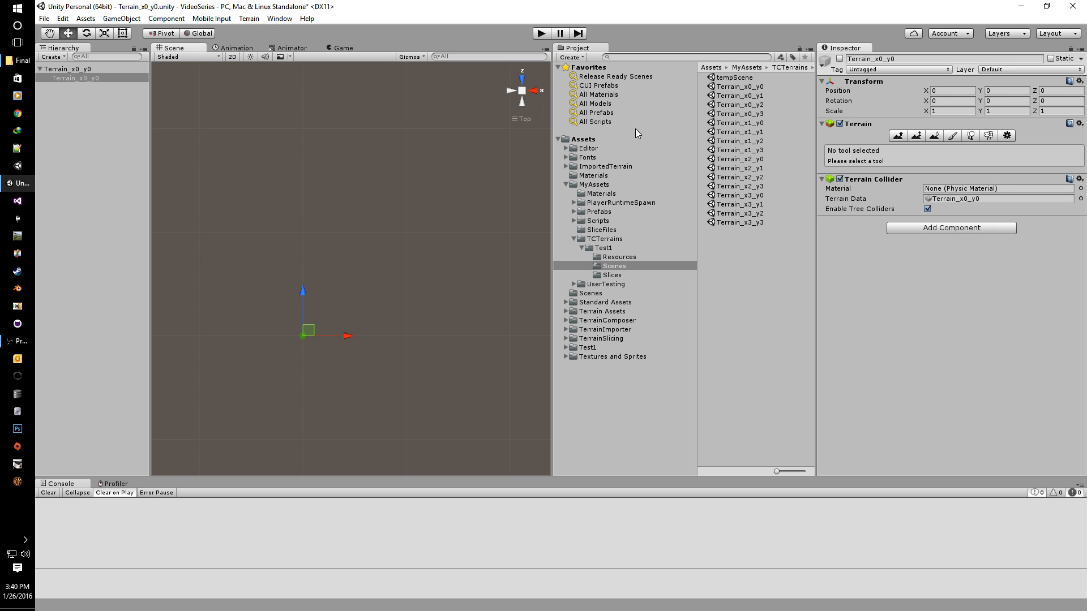